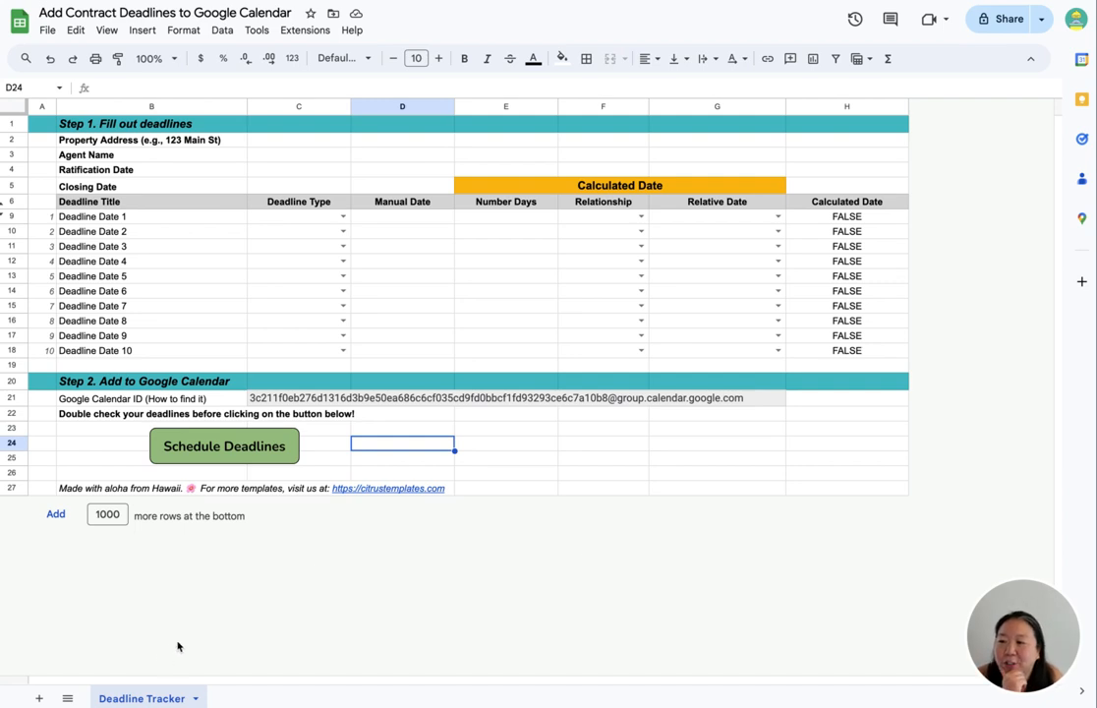
# - Enter the property address and the agent's name in the deal details at the top of the tracker
pyautogui.click(328, 144)
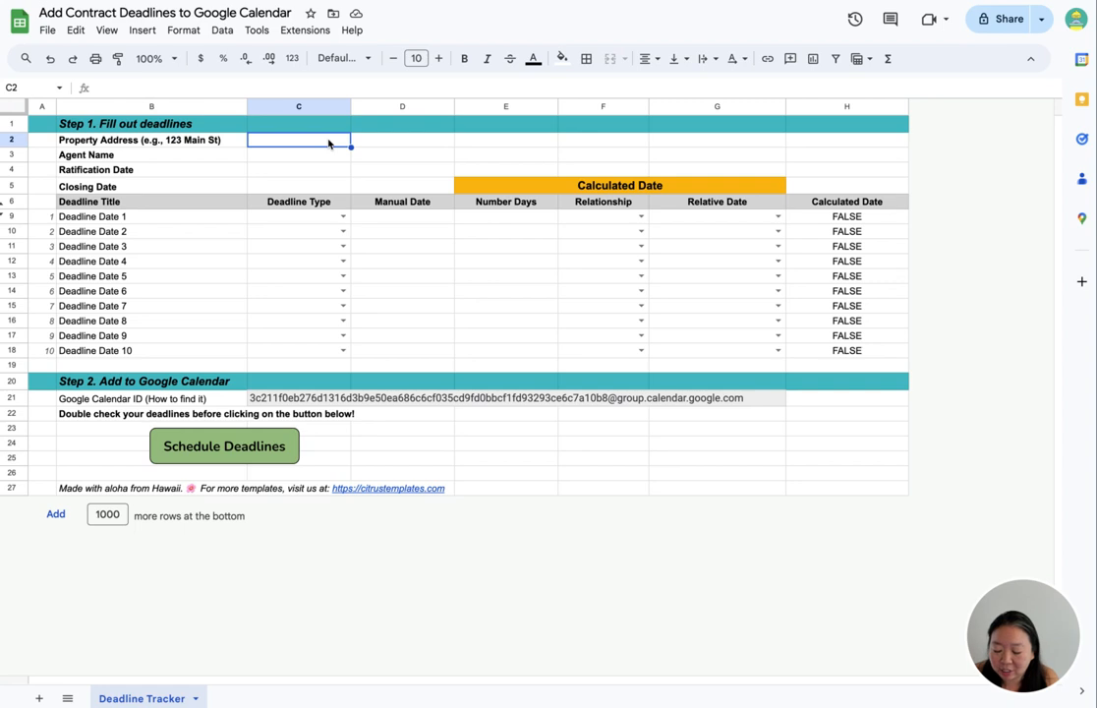
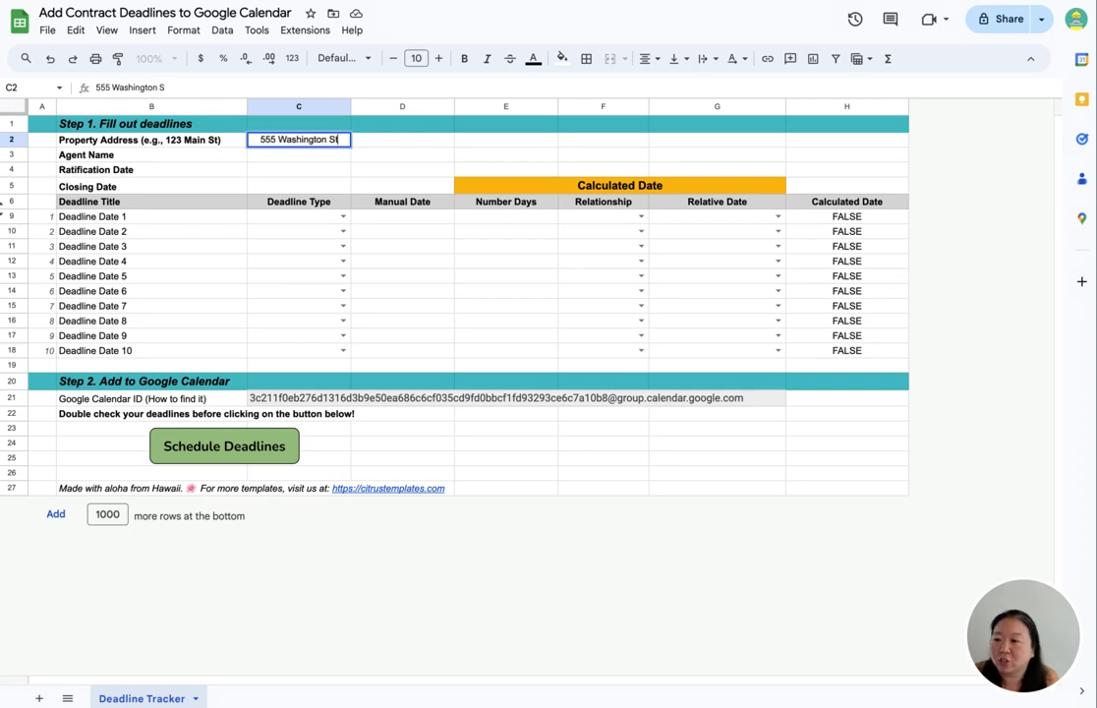
pyautogui.click(294, 157)
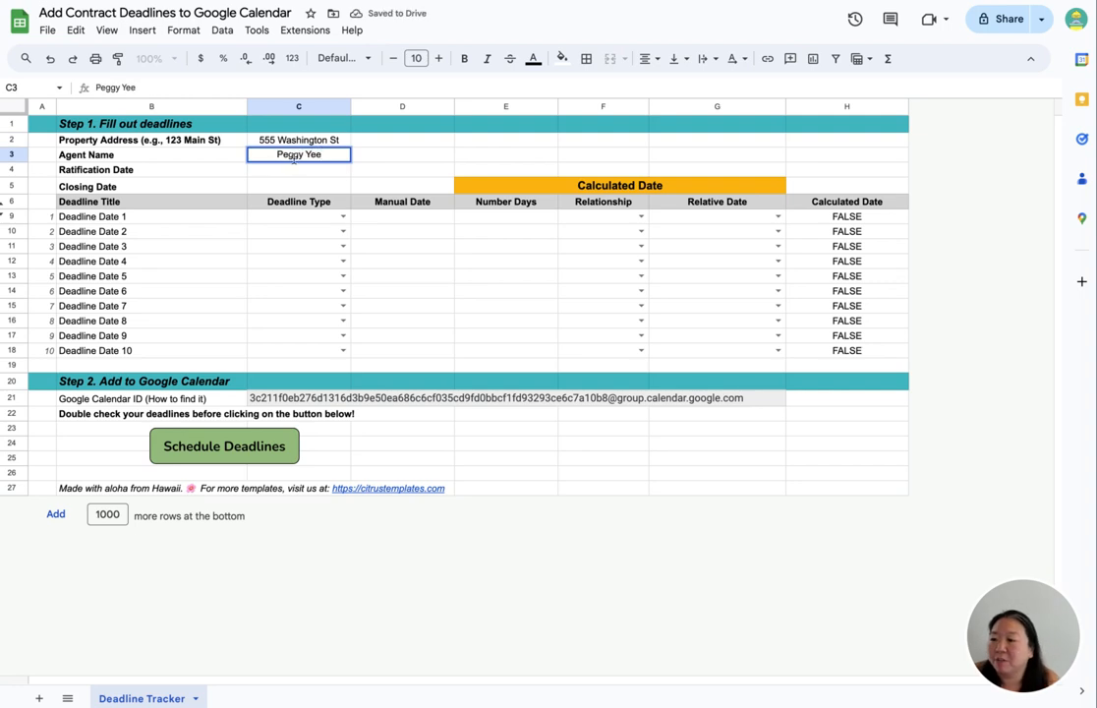
# - Set the Ratification Date to 7/11/2024 and the Closing Date to 7/30/2024
pyautogui.click(269, 176)
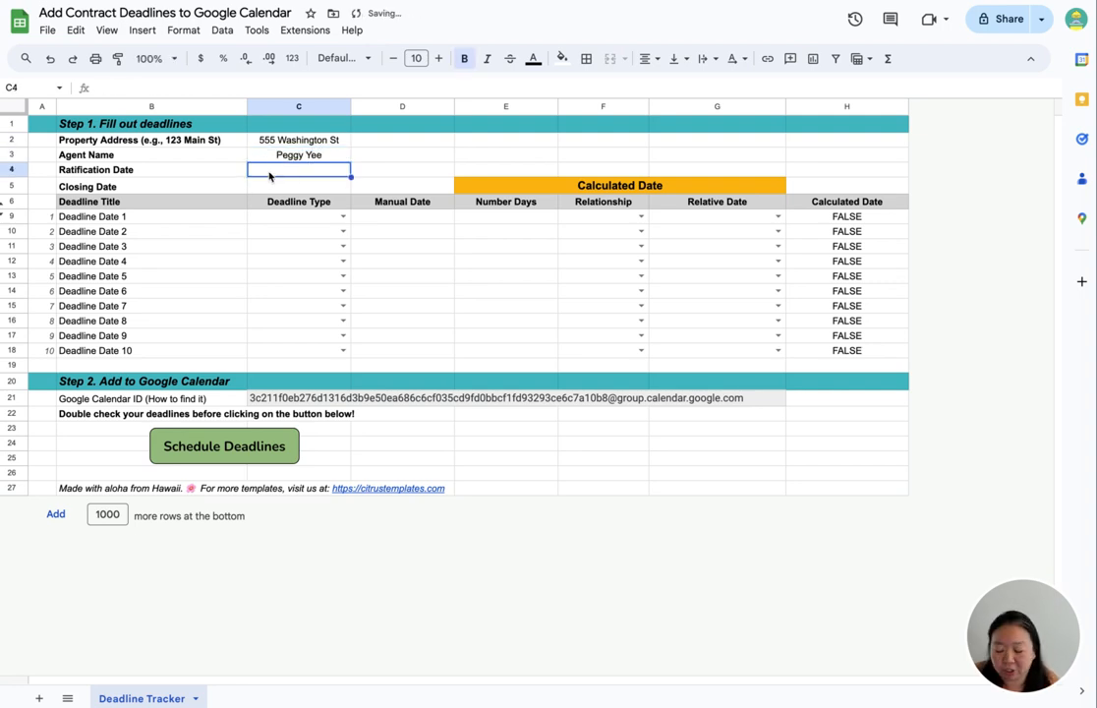
pyautogui.write('7/11/2024')
pyautogui.press('Return')
pyautogui.write('7/3')
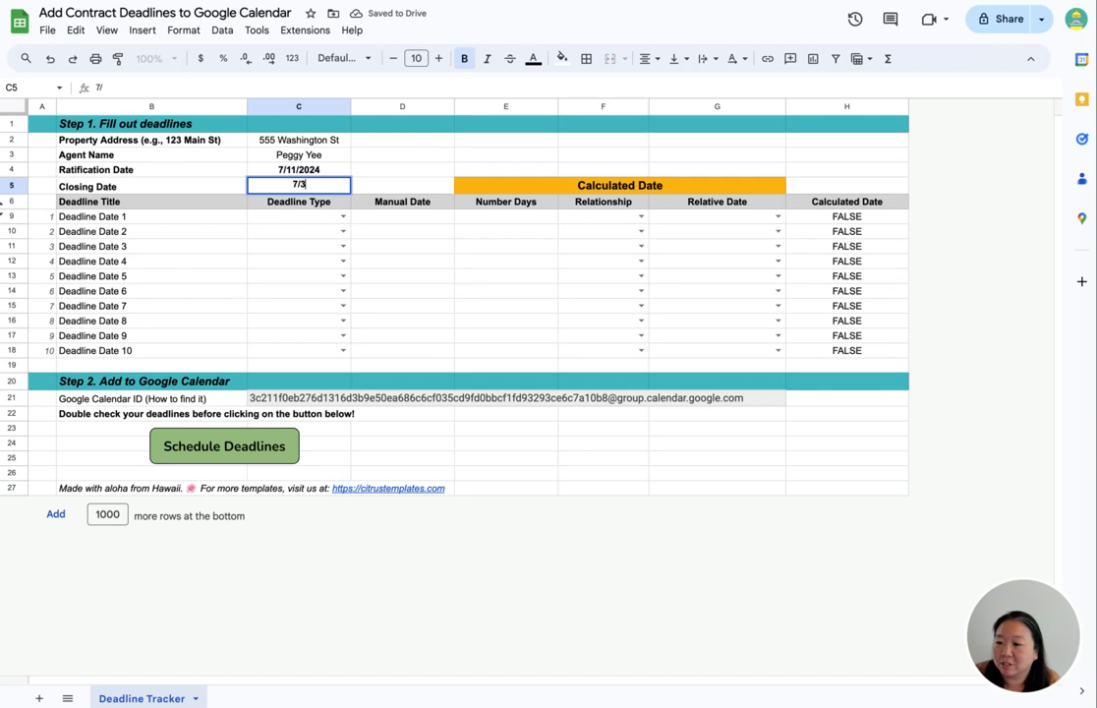
pyautogui.write('0/2024')
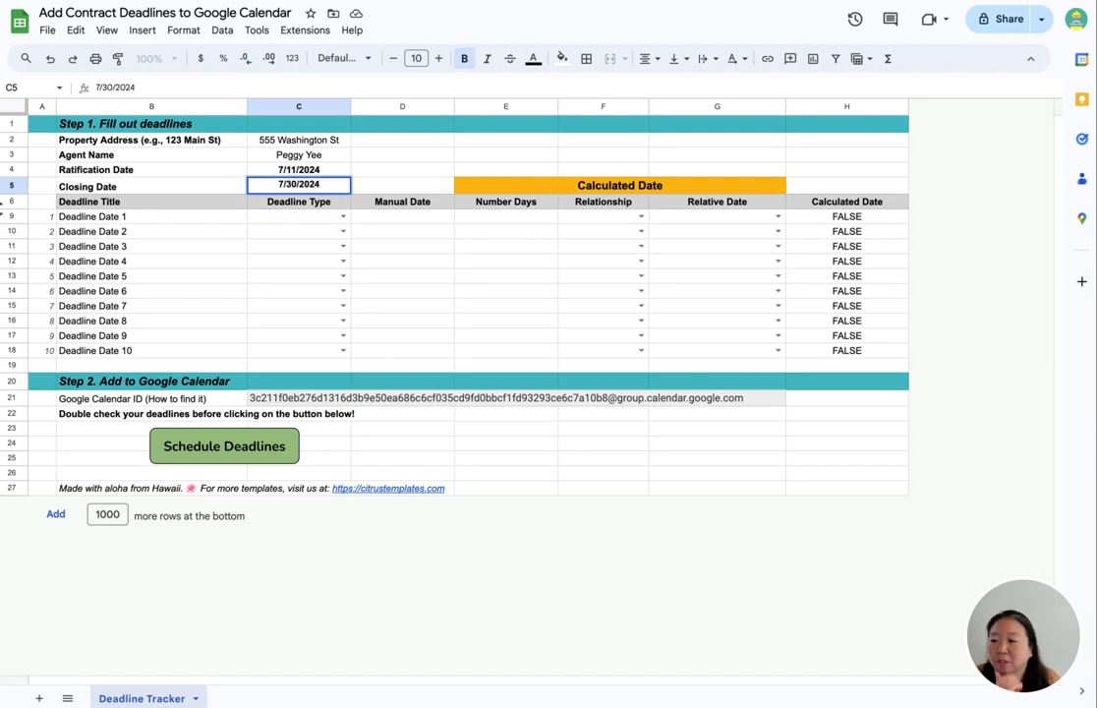
# - Rename the first deadline title to Option Period Ends
pyautogui.click(379, 171)
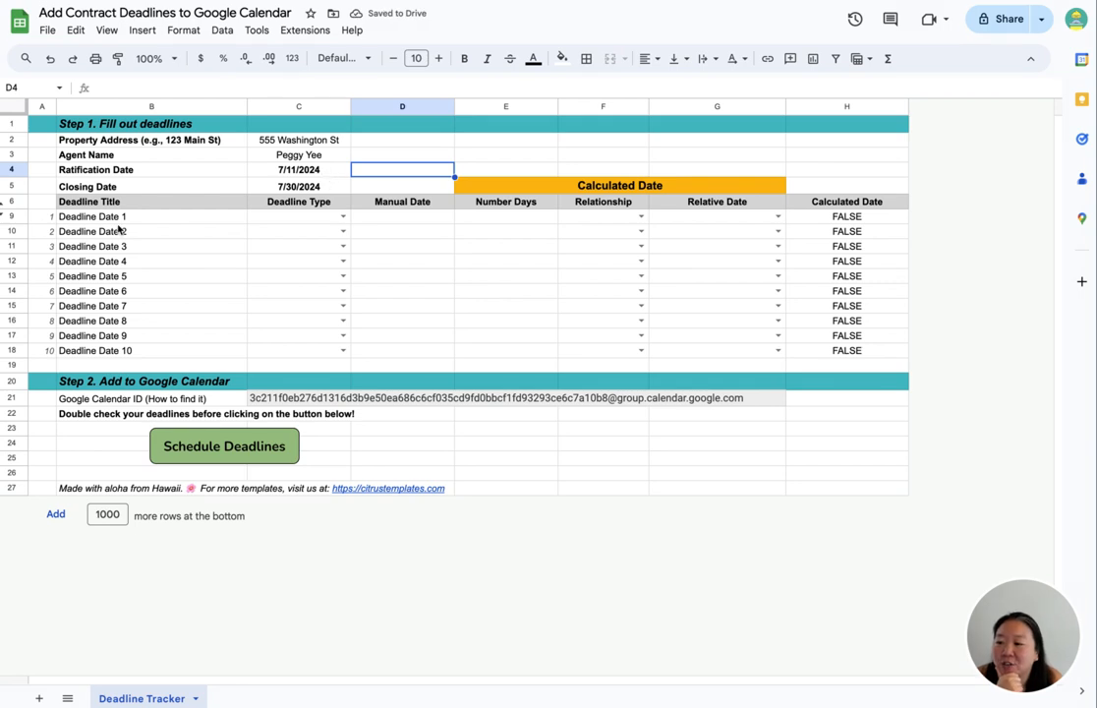
pyautogui.moveTo(118, 218); pyautogui.dragTo(139, 352)
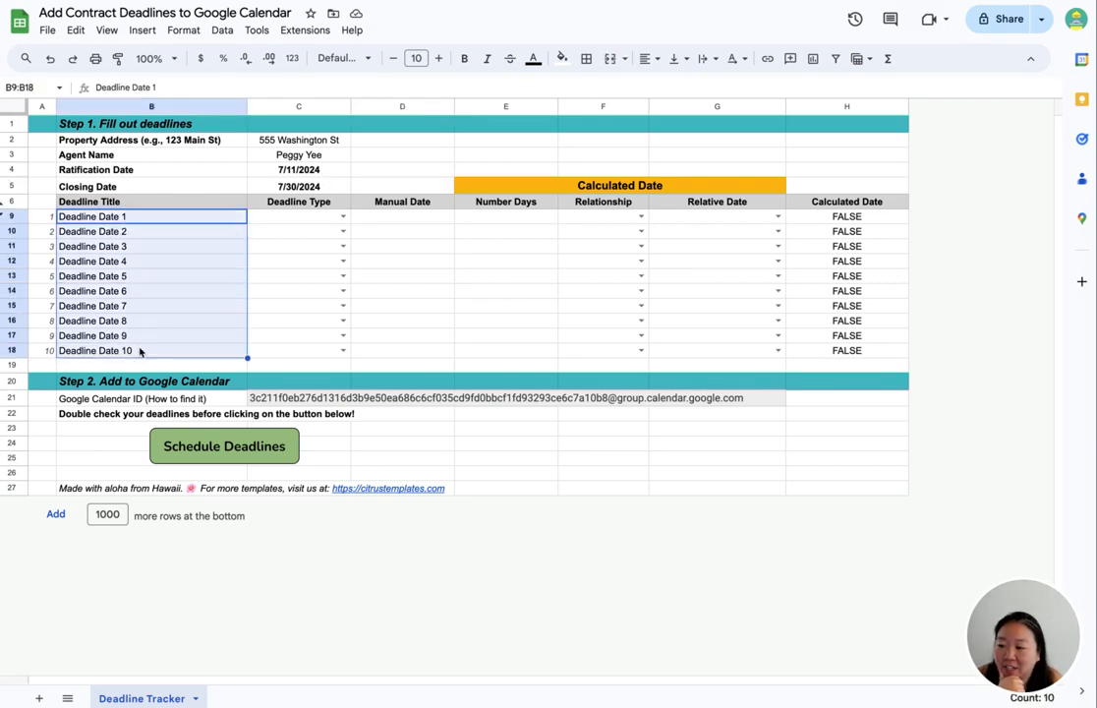
pyautogui.click(157, 332)
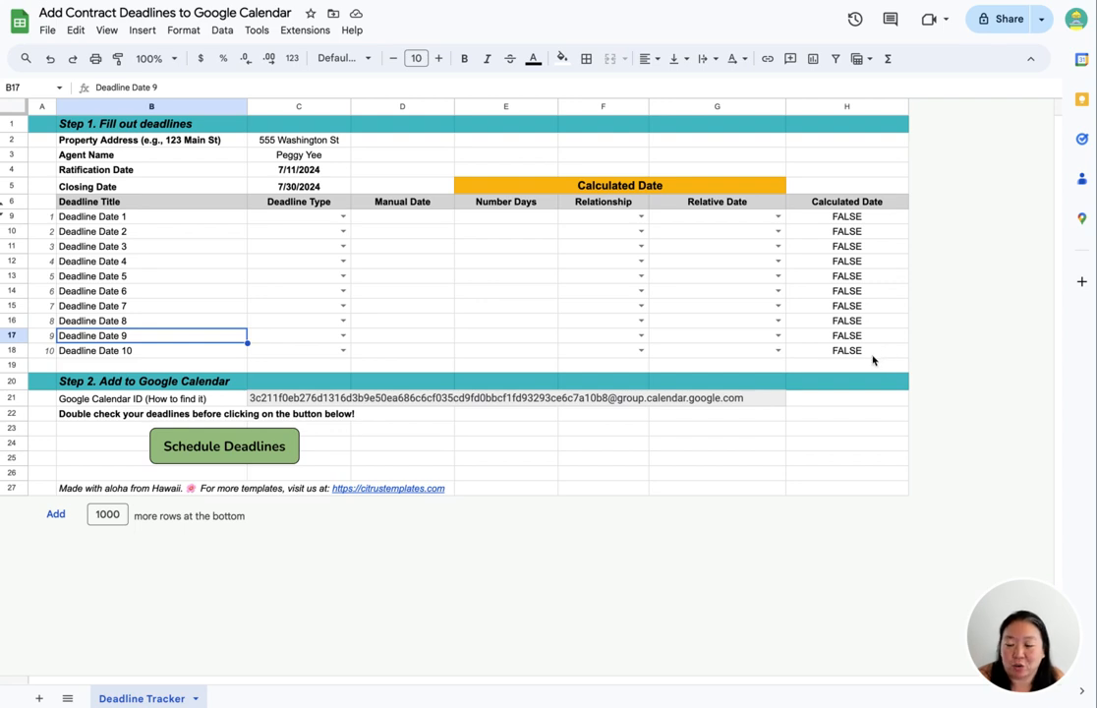
pyautogui.click(123, 218)
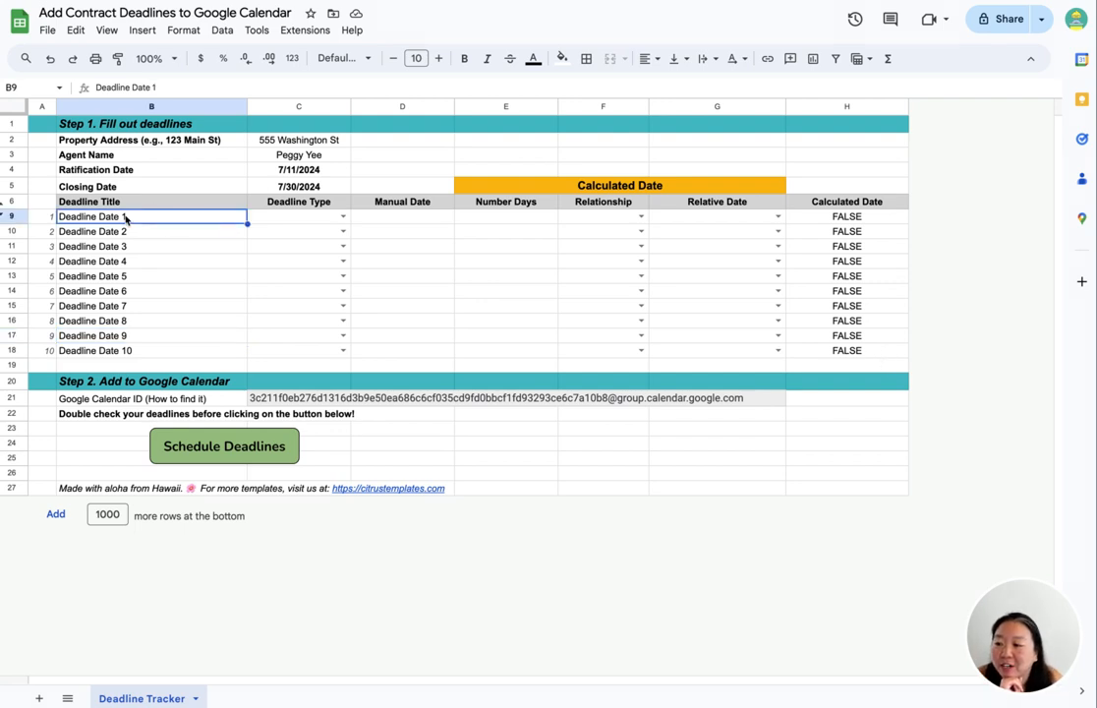
pyautogui.doubleClick(169, 217)
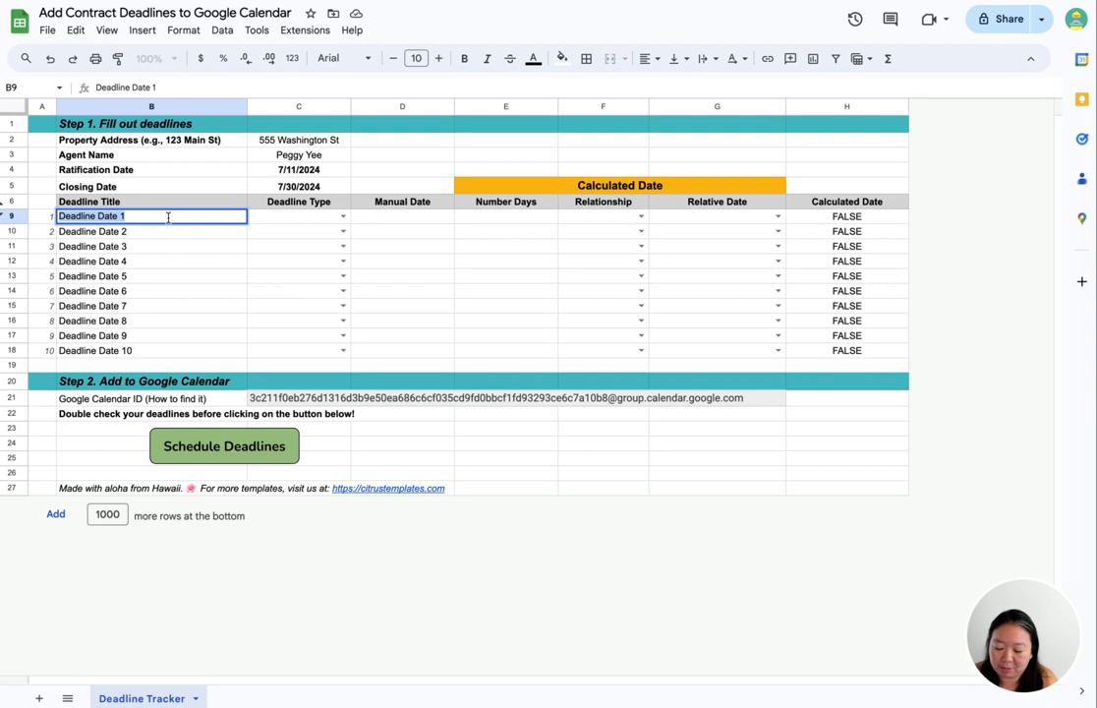
pyautogui.write('Option Period Ends')
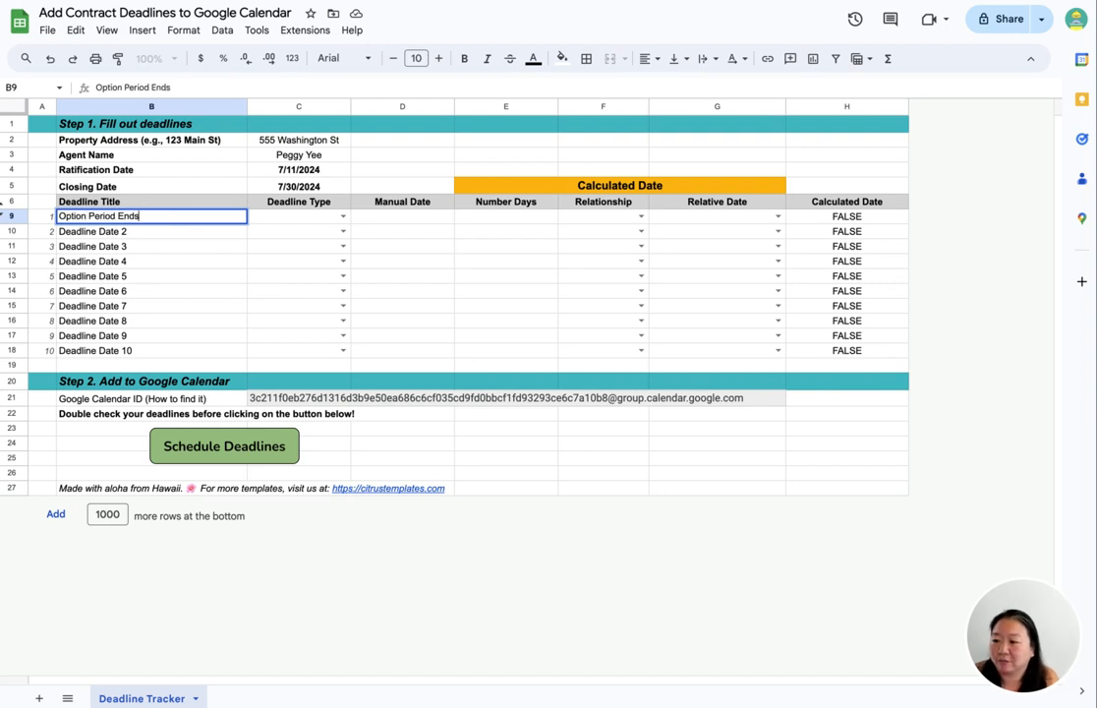
pyautogui.press('Return')
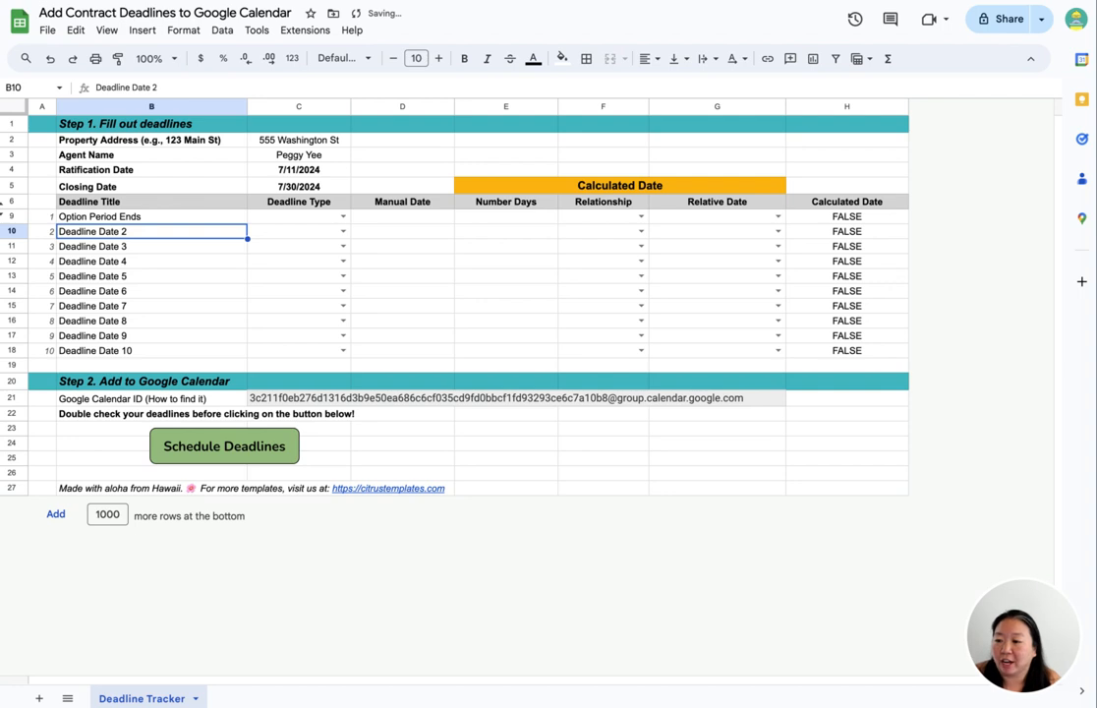
# - Set the first deadline's type to Manual and its manual date to 7/15/2024
pyautogui.click(342, 218)
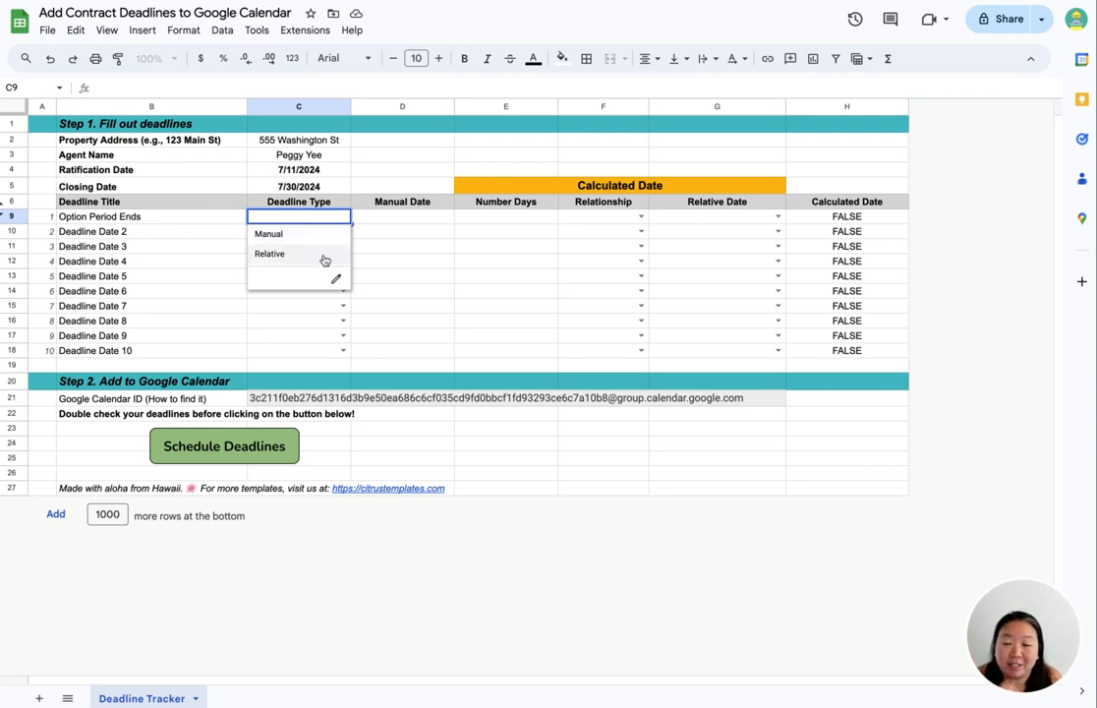
pyautogui.click(326, 240)
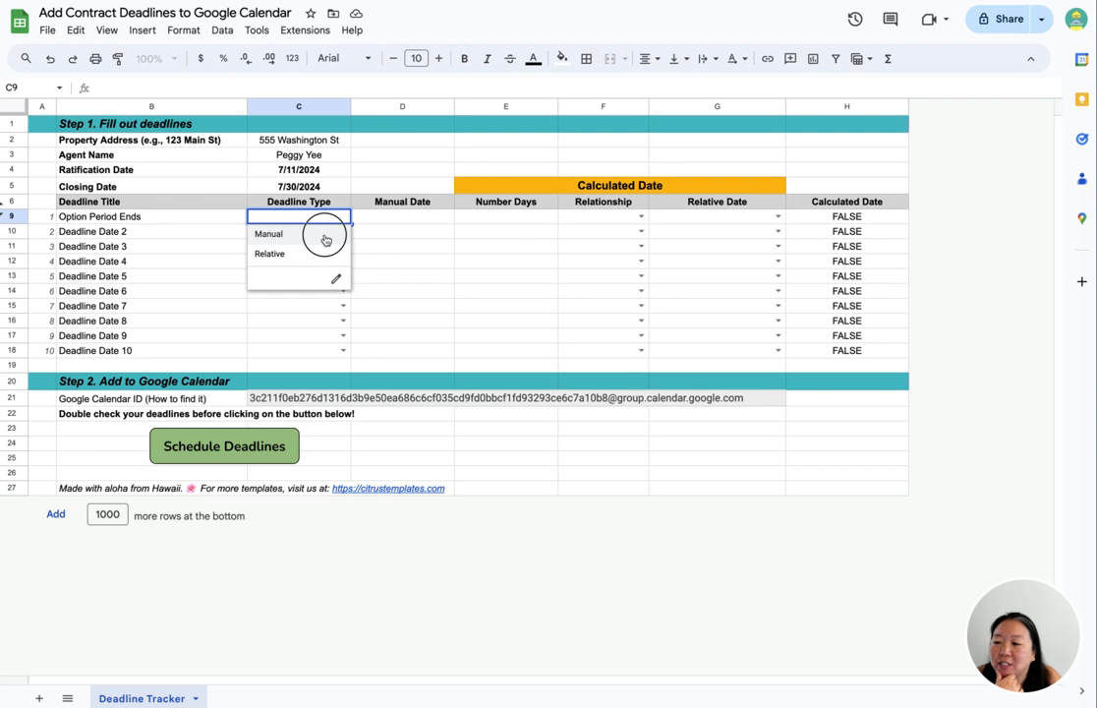
pyautogui.click(408, 219)
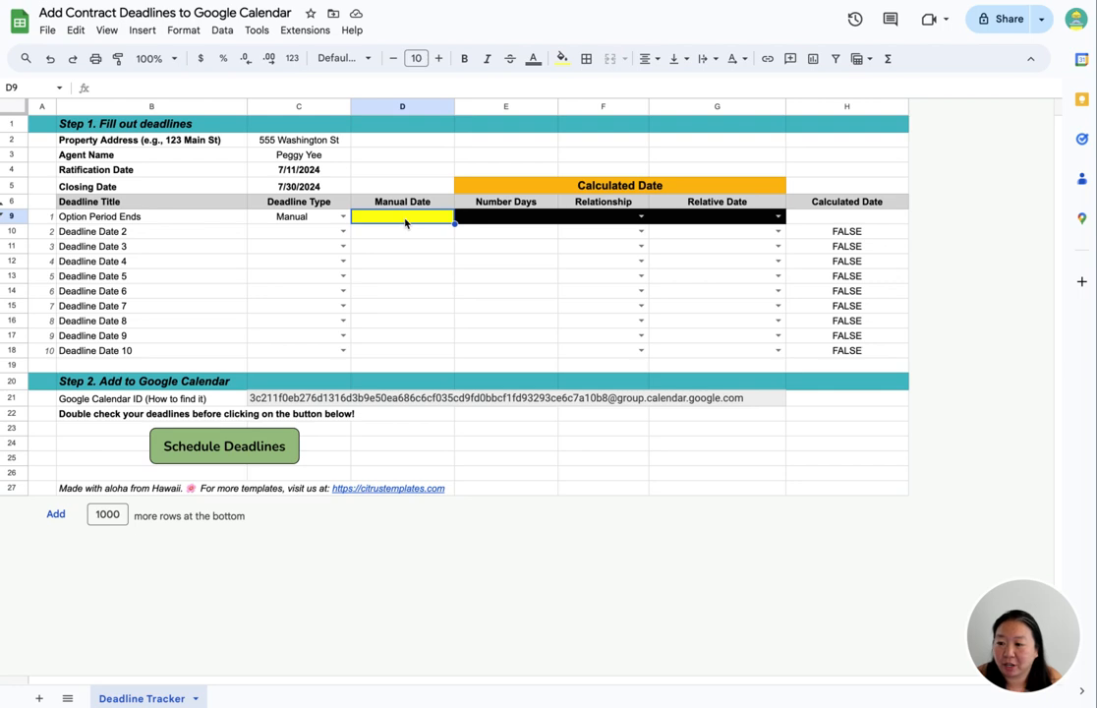
pyautogui.write('7')
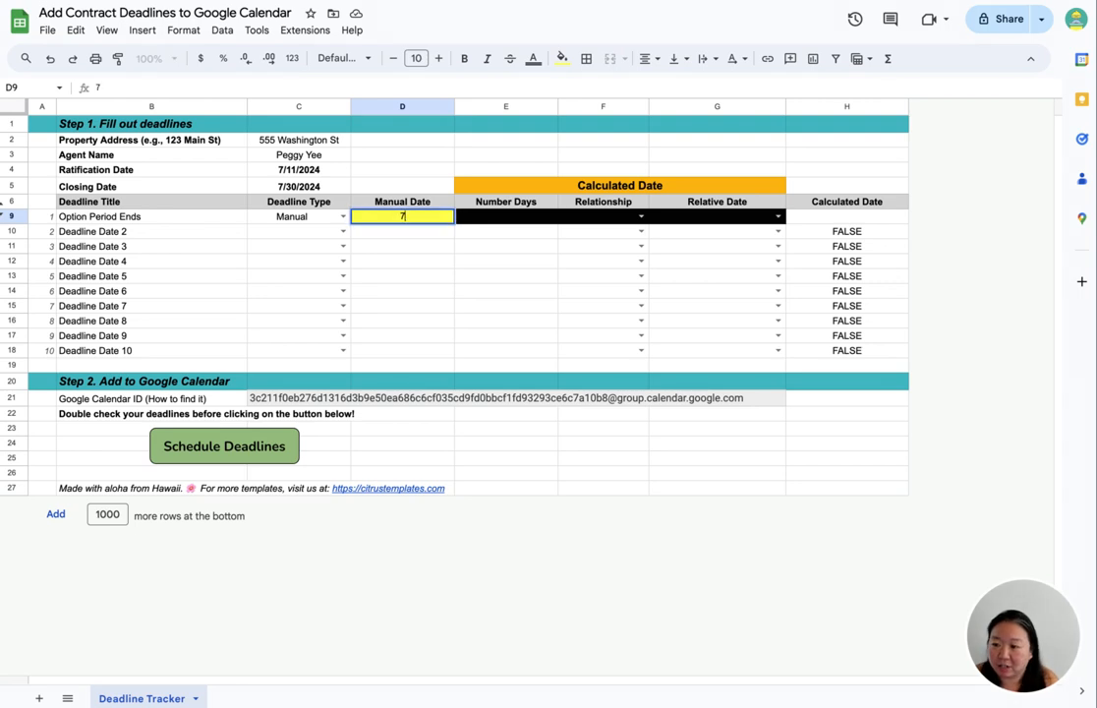
pyautogui.write('/15/2024')
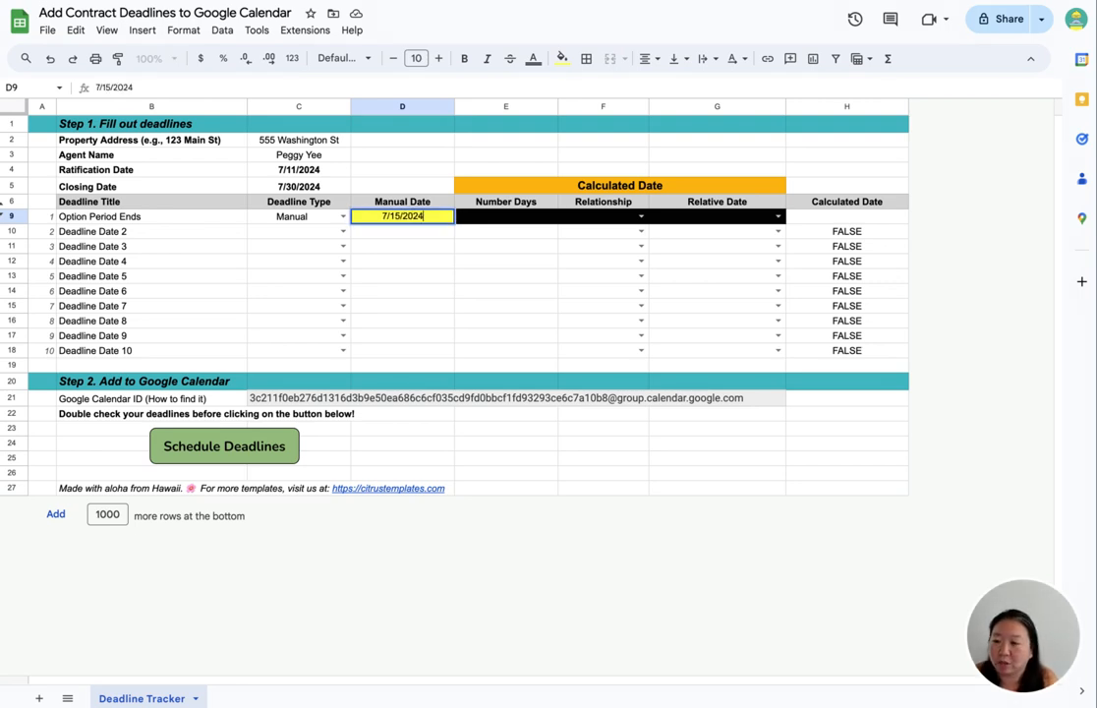
pyautogui.press('Return')
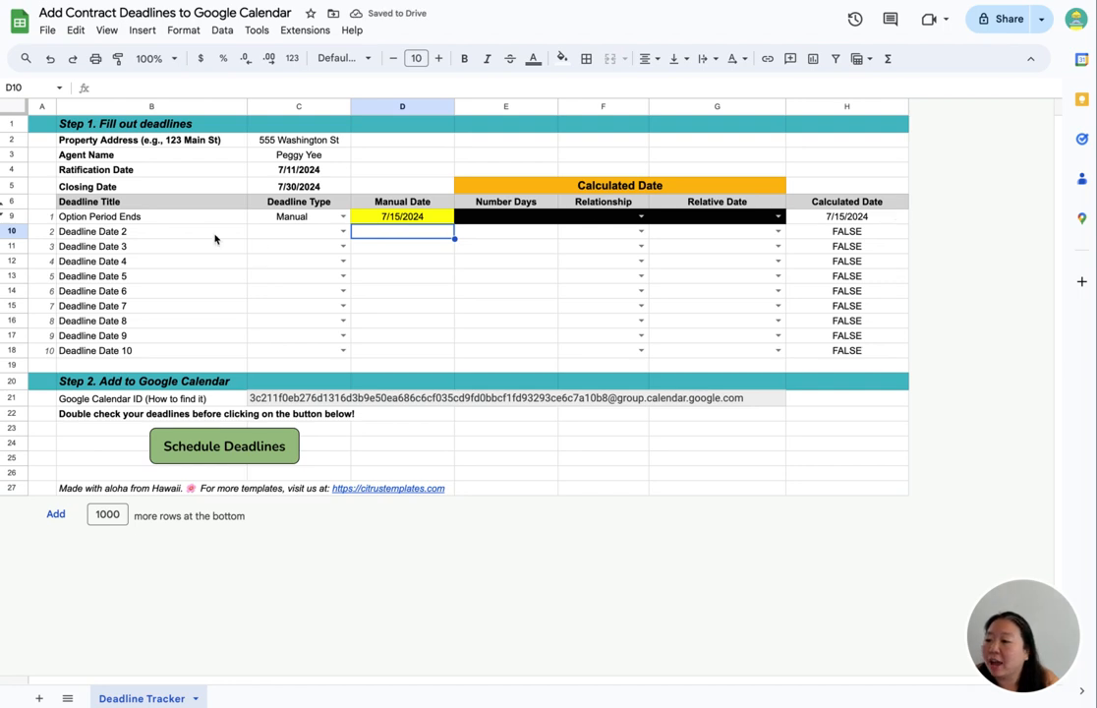
# - Rename the second deadline title to Home Inspection Contingency Ends
pyautogui.click(113, 232)
pyautogui.write('Home Inp')
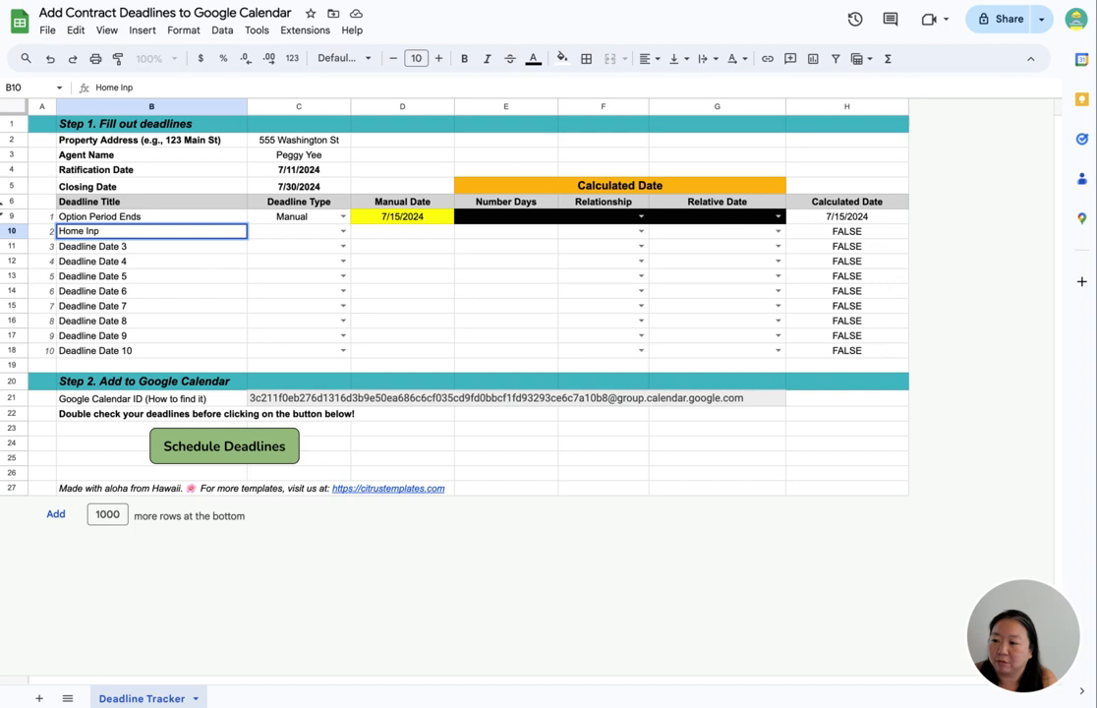
pyautogui.press('BackSpace')
pyautogui.write('spection Contingency Ends')
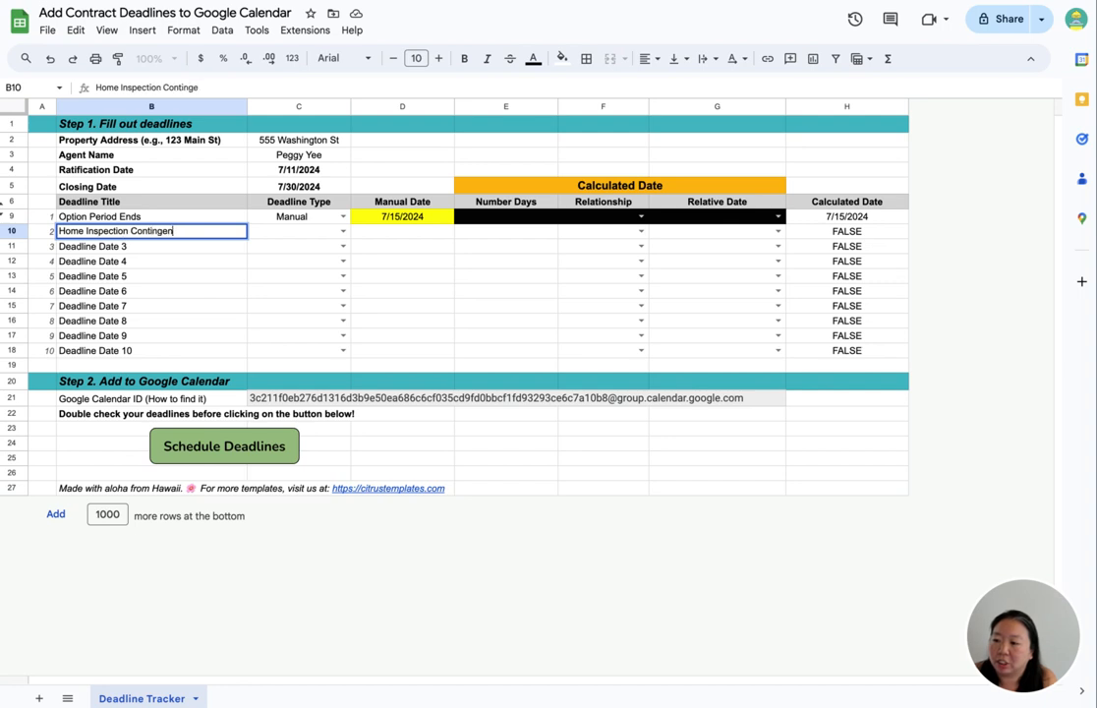
pyautogui.press('Return')
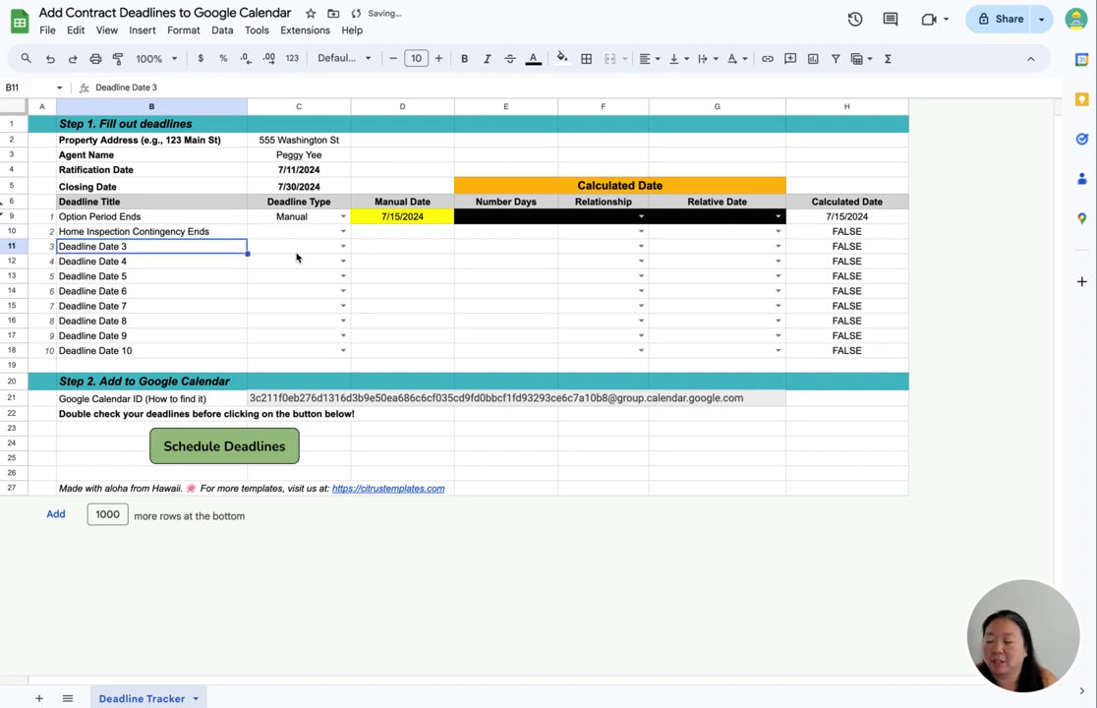
# - Set the second deadline's type to Relative with 15 as its number of days
pyautogui.click(300, 231)
pyautogui.click(270, 269)
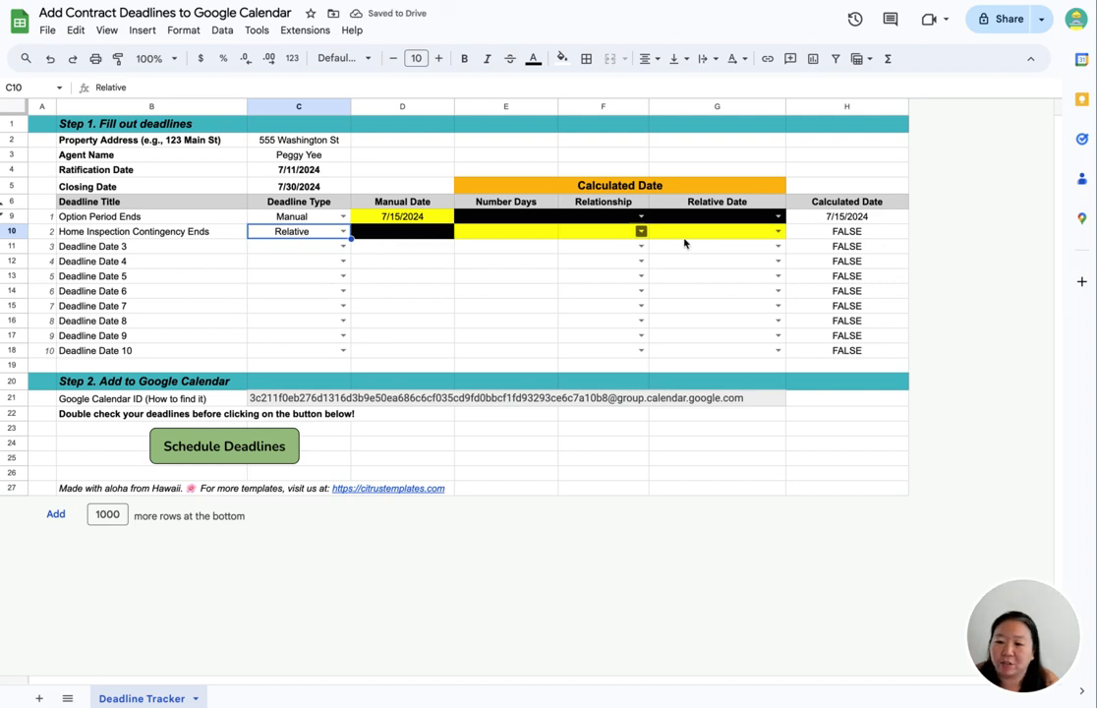
pyautogui.click(528, 234)
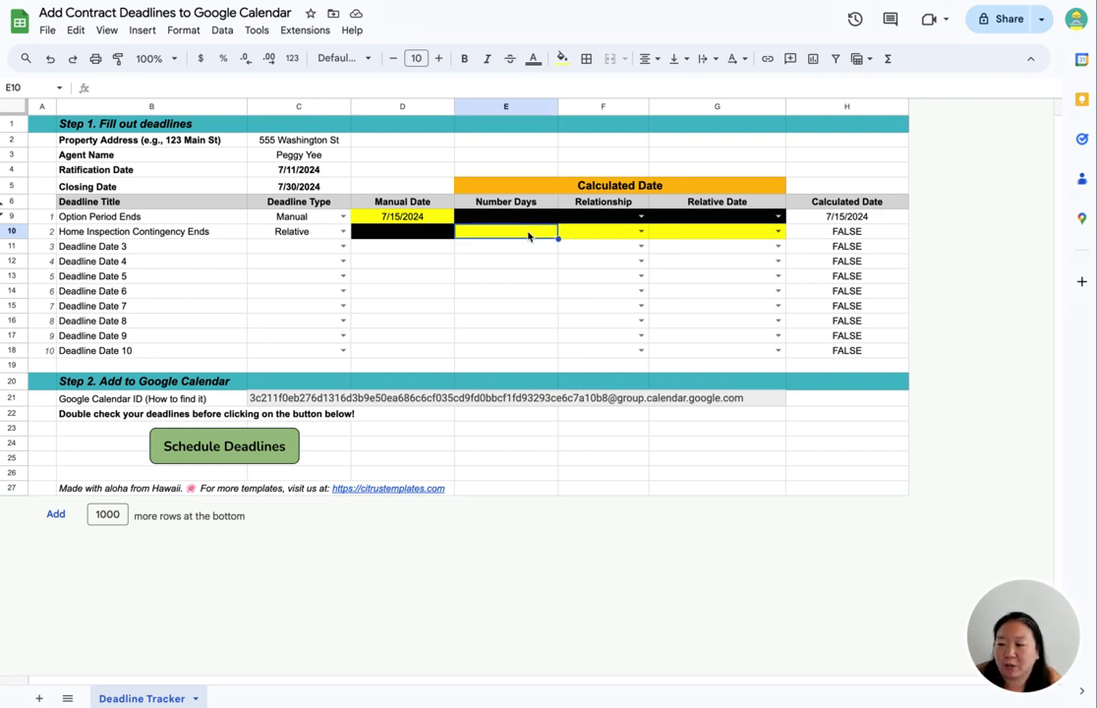
pyautogui.write('15')
pyautogui.press('Tab')
# - Set the second deadline's relationship to after and its relative date to Ratification Date
pyautogui.click(641, 231)
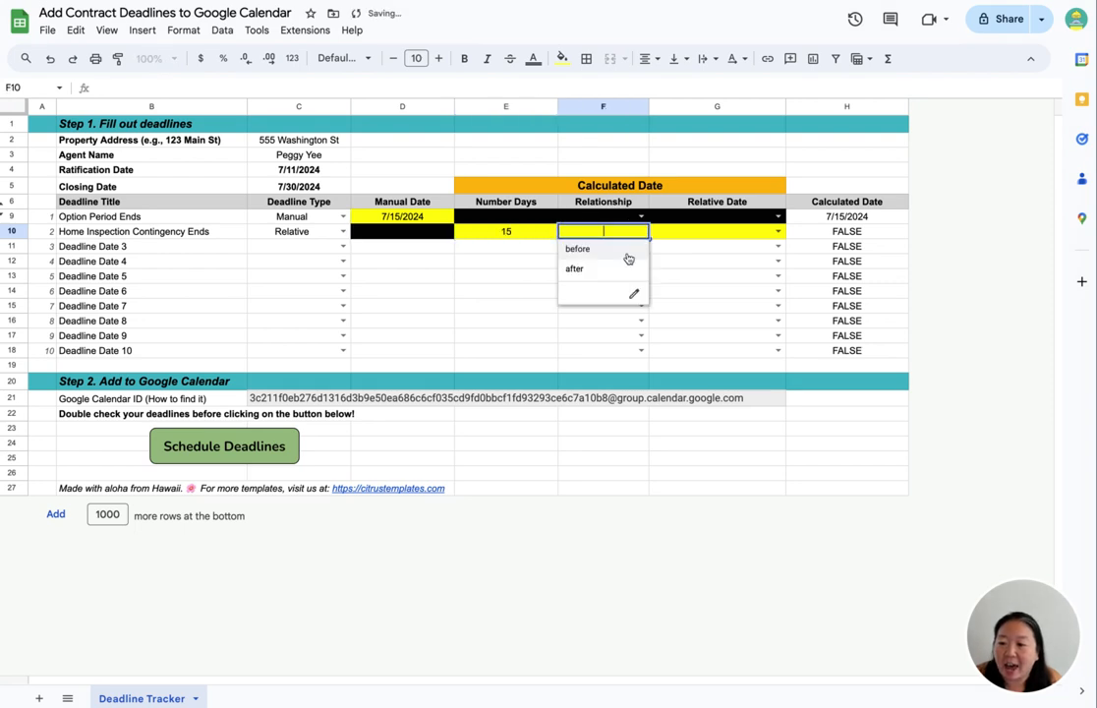
pyautogui.click(624, 269)
pyautogui.click(768, 232)
pyautogui.click(779, 233)
pyautogui.click(759, 267)
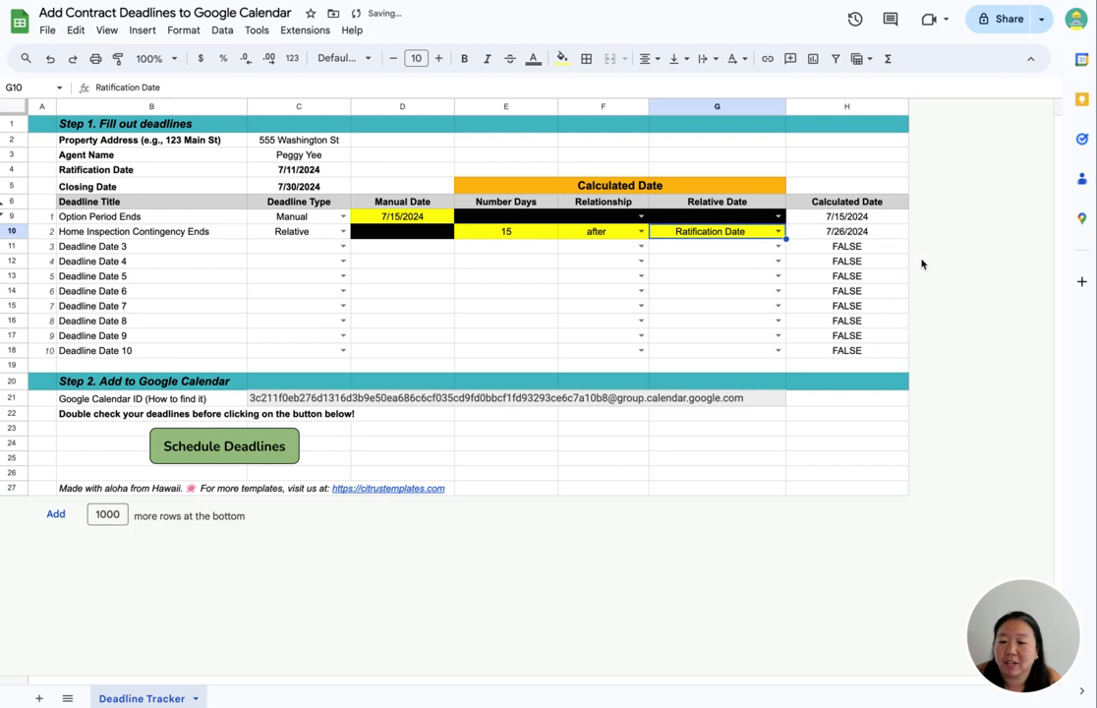
pyautogui.click(895, 237)
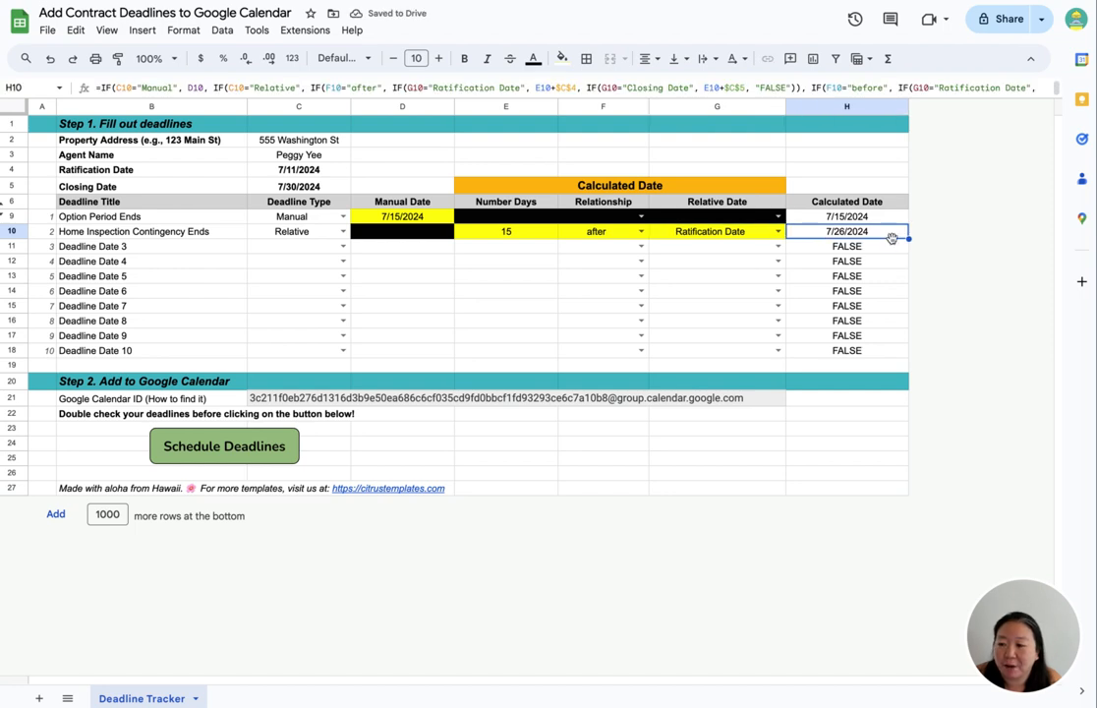
# - Rename the third deadline title to Arrange Closing Time with Title Company
pyautogui.click(218, 252)
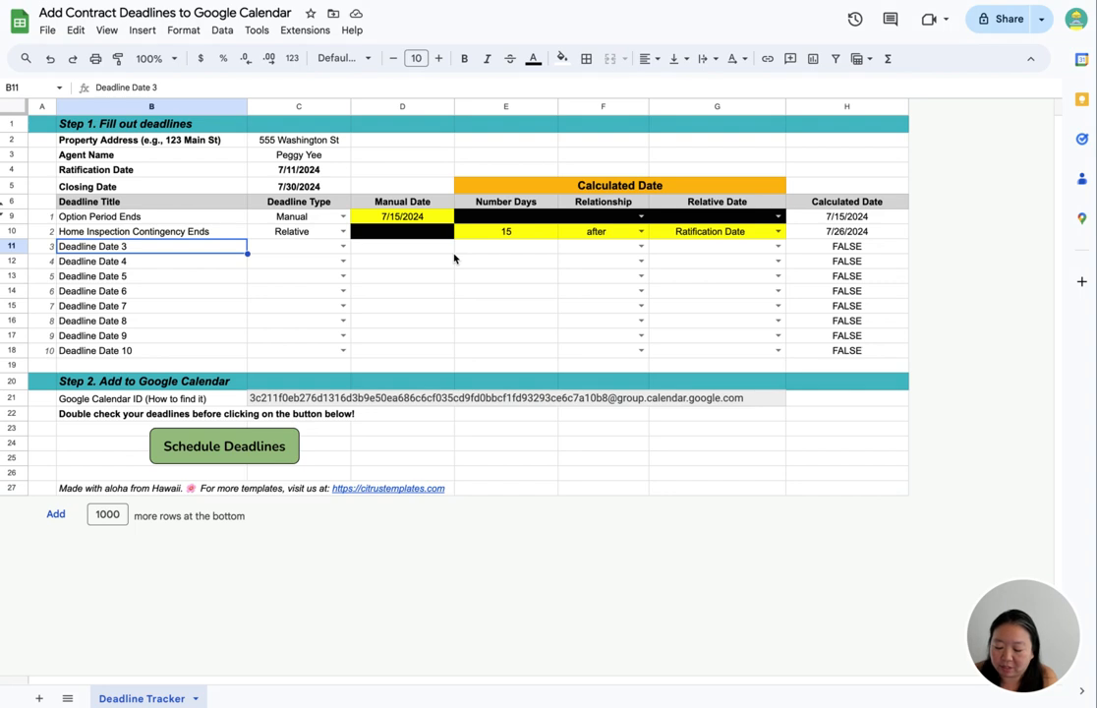
pyautogui.write('Set Up Clos')
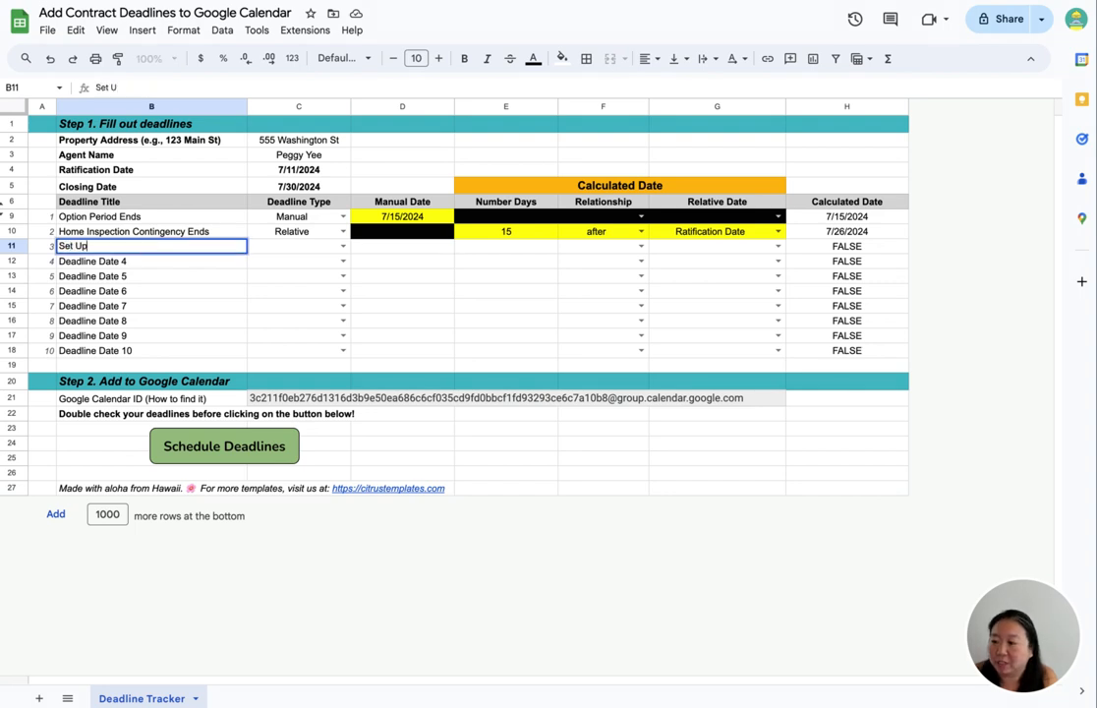
pyautogui.press('BackSpace')
pyautogui.press('BackSpace')
pyautogui.press('BackSpace')
pyautogui.press('BackSpace')
pyautogui.press('BackSpace')
pyautogui.press('BackSpace')
pyautogui.press('BackSpace')
pyautogui.press('BackSpace')
pyautogui.press('BackSpace')
pyautogui.press('BackSpace')
pyautogui.press('BackSpace')
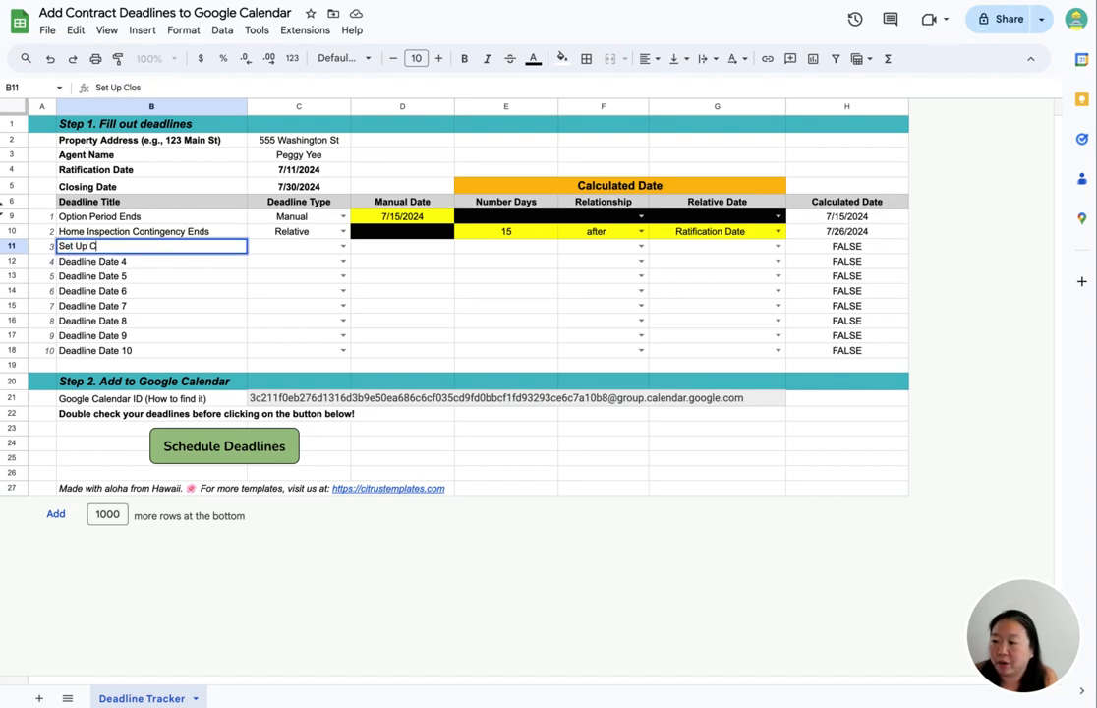
pyautogui.write('Arran')
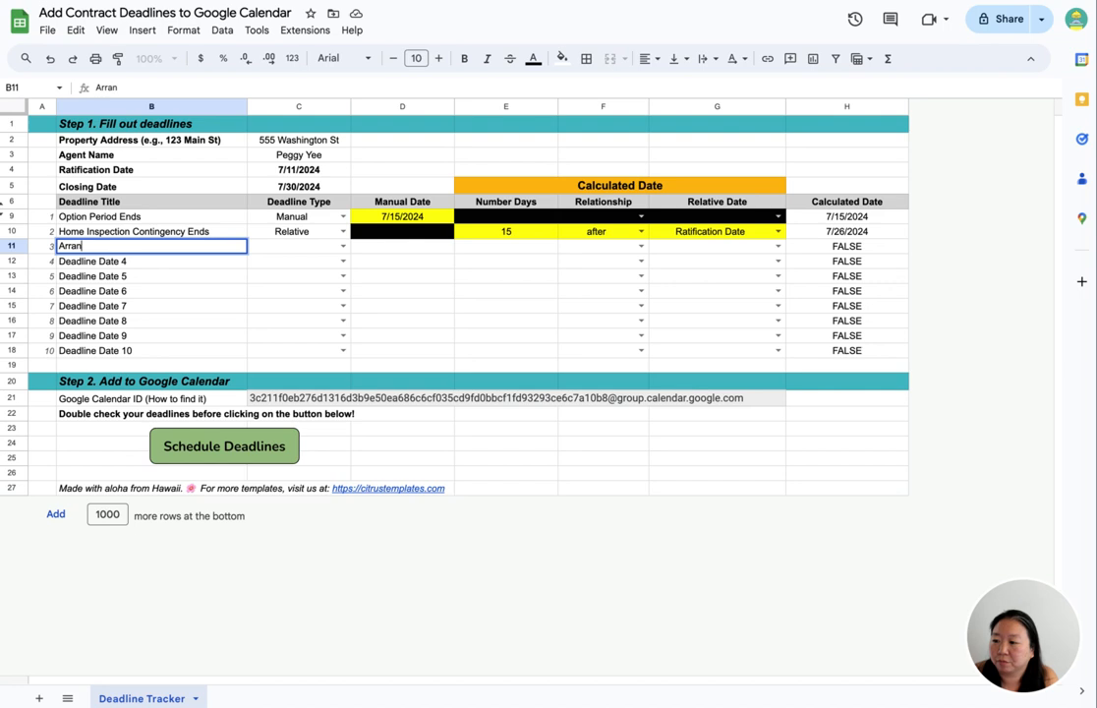
pyautogui.write('ge Closing TIme wi')
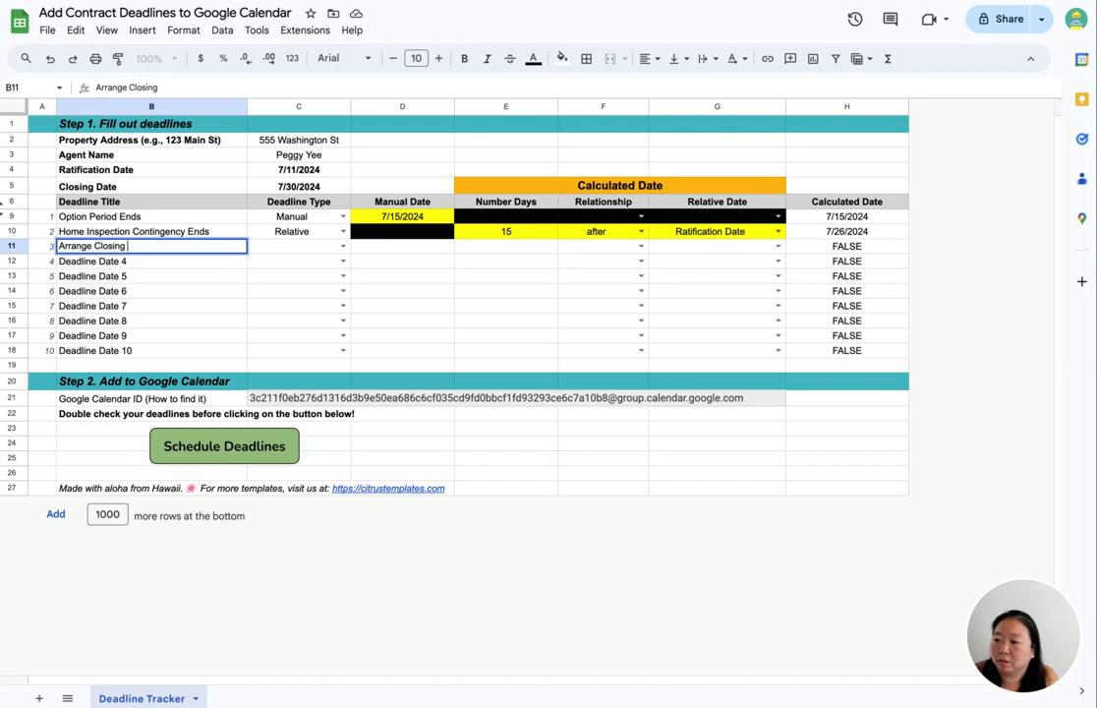
pyautogui.press('BackSpace')
pyautogui.press('BackSpace')
pyautogui.press('BackSpace')
pyautogui.press('BackSpace')
pyautogui.press('BackSpace')
pyautogui.press('BackSpace')
pyautogui.write('ime with Title Company')
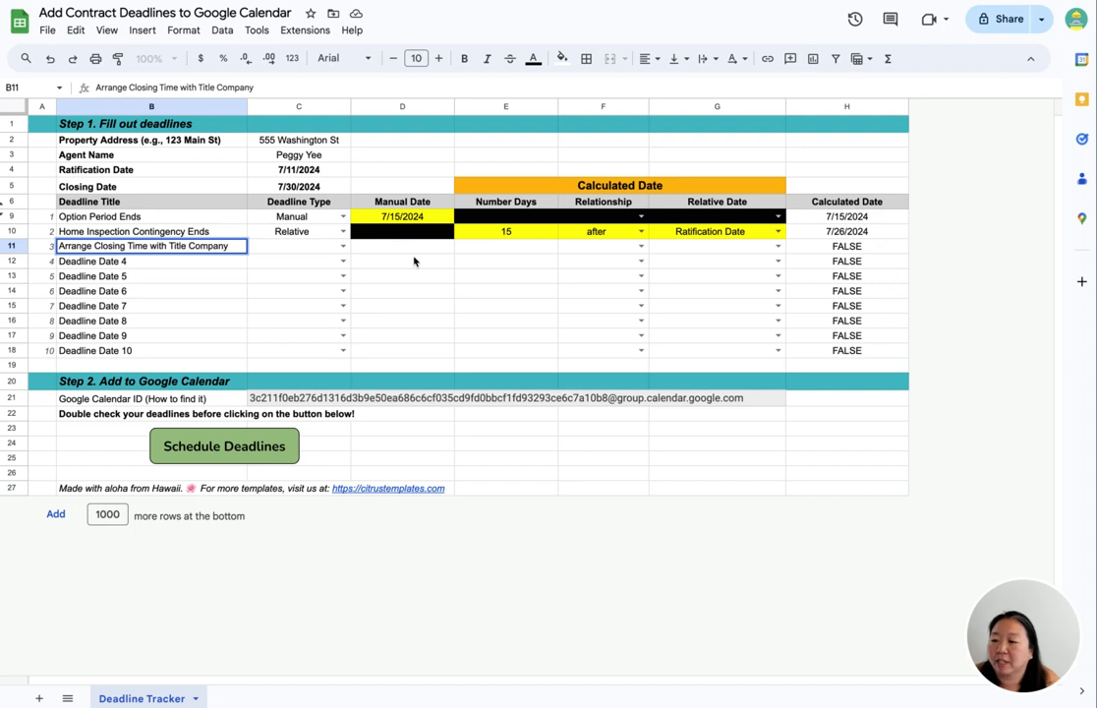
# - Set the third deadline's type to Relative with 5 as its number of days
pyautogui.click(343, 246)
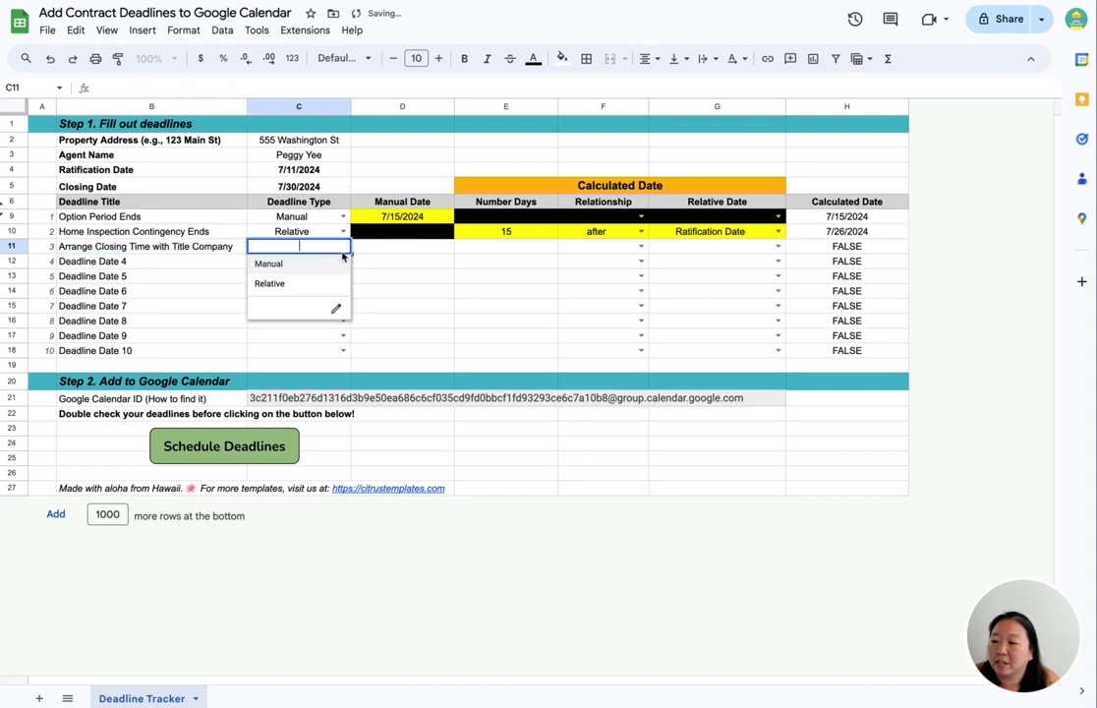
pyautogui.click(325, 284)
pyautogui.click(494, 249)
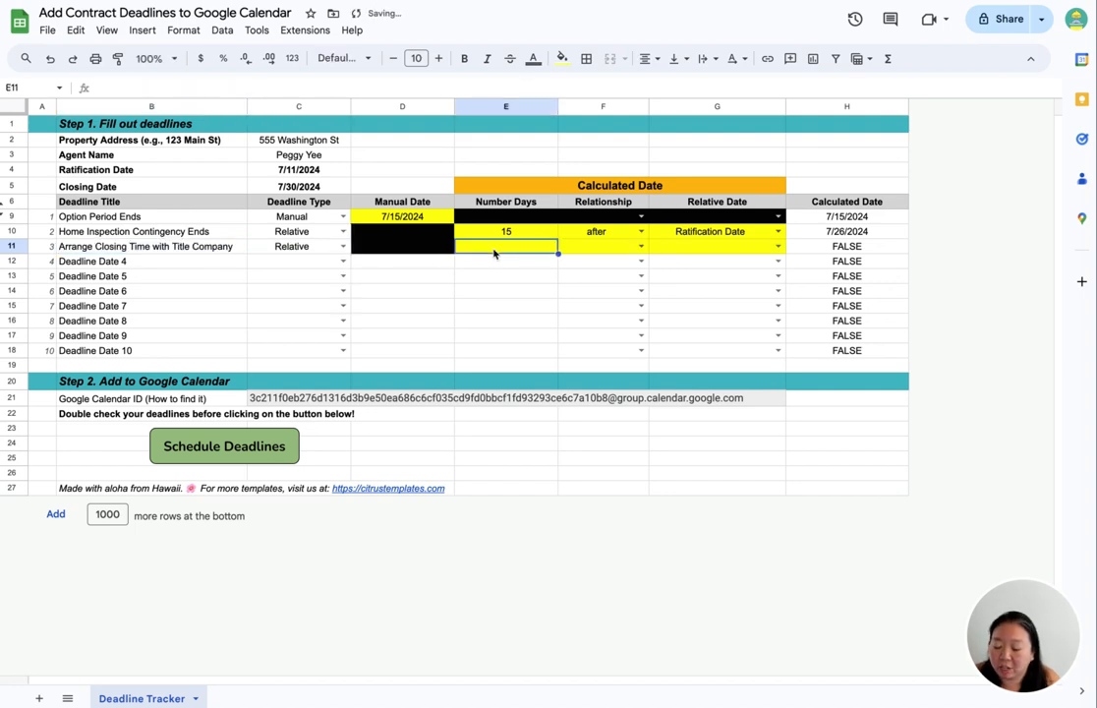
pyautogui.write('5')
pyautogui.press('Tab')
# - Set the third deadline's relationship to before and its relative date to Closing Date
pyautogui.click(641, 246)
pyautogui.click(631, 272)
pyautogui.click(772, 250)
pyautogui.click(777, 246)
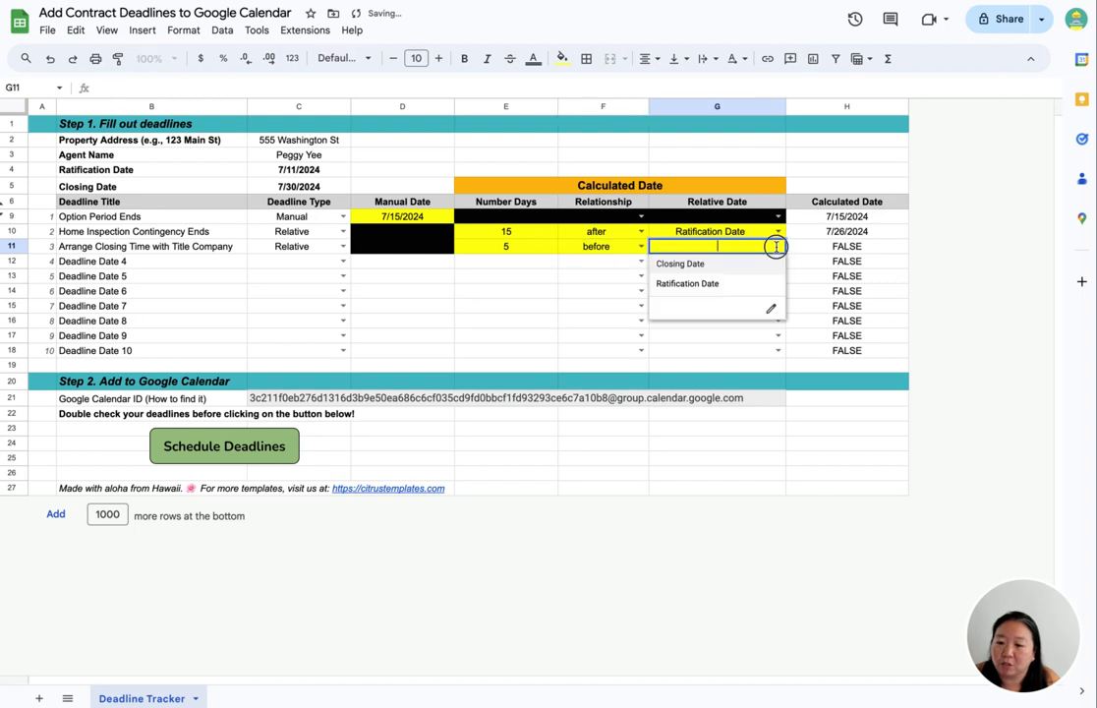
pyautogui.click(680, 263)
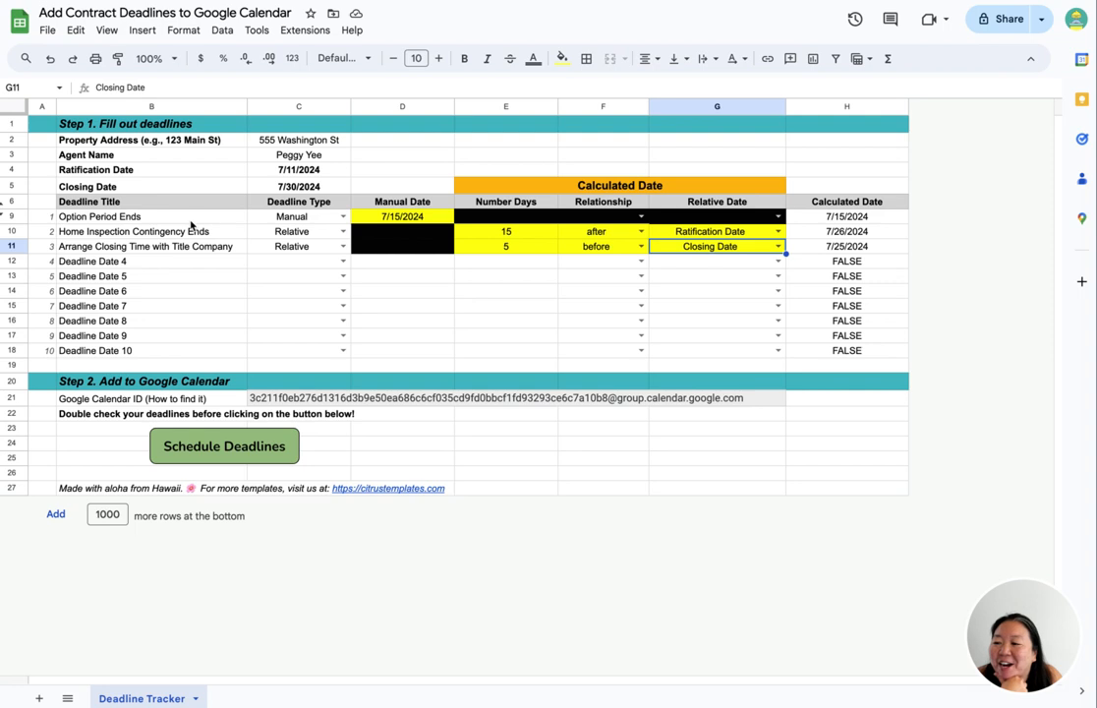
# - Review the deadline titles, ratification and closing date labels, and the Google Calendar ID row
pyautogui.moveTo(193, 223); pyautogui.dragTo(189, 248)
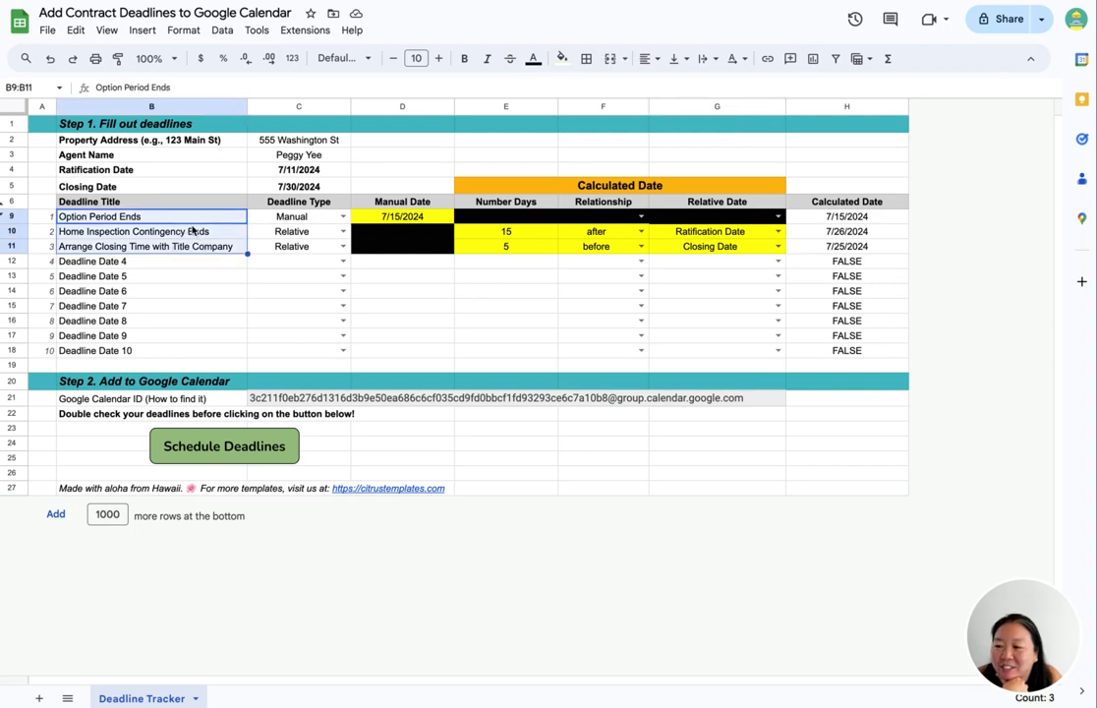
pyautogui.click(161, 169)
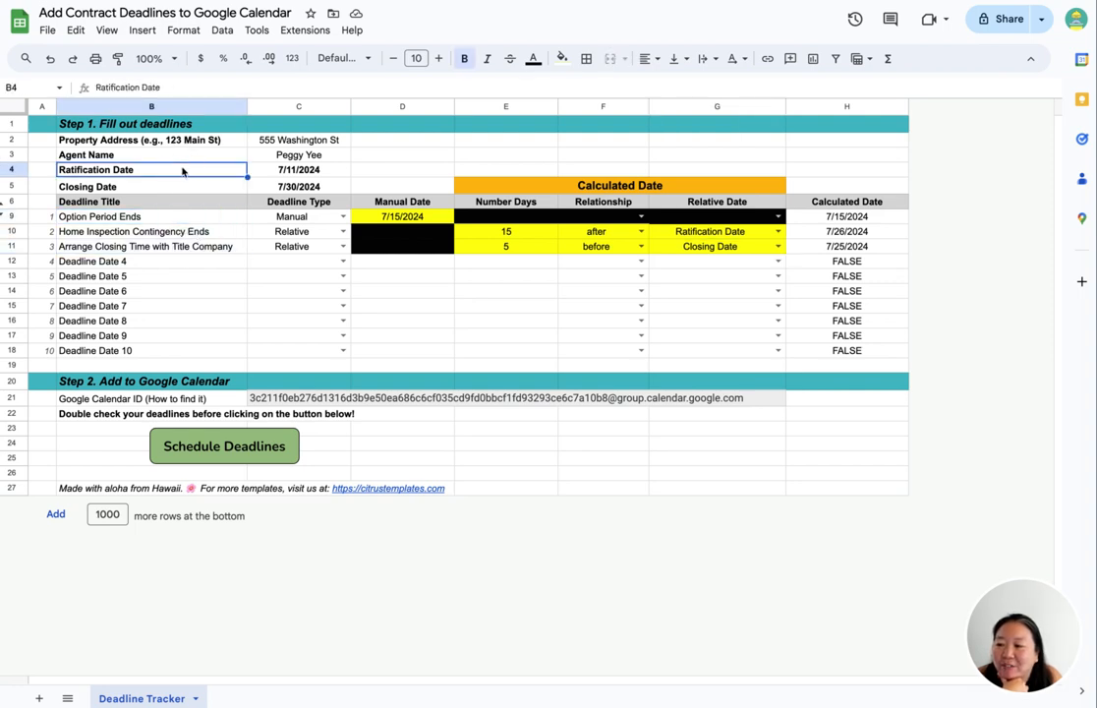
pyautogui.click(177, 186)
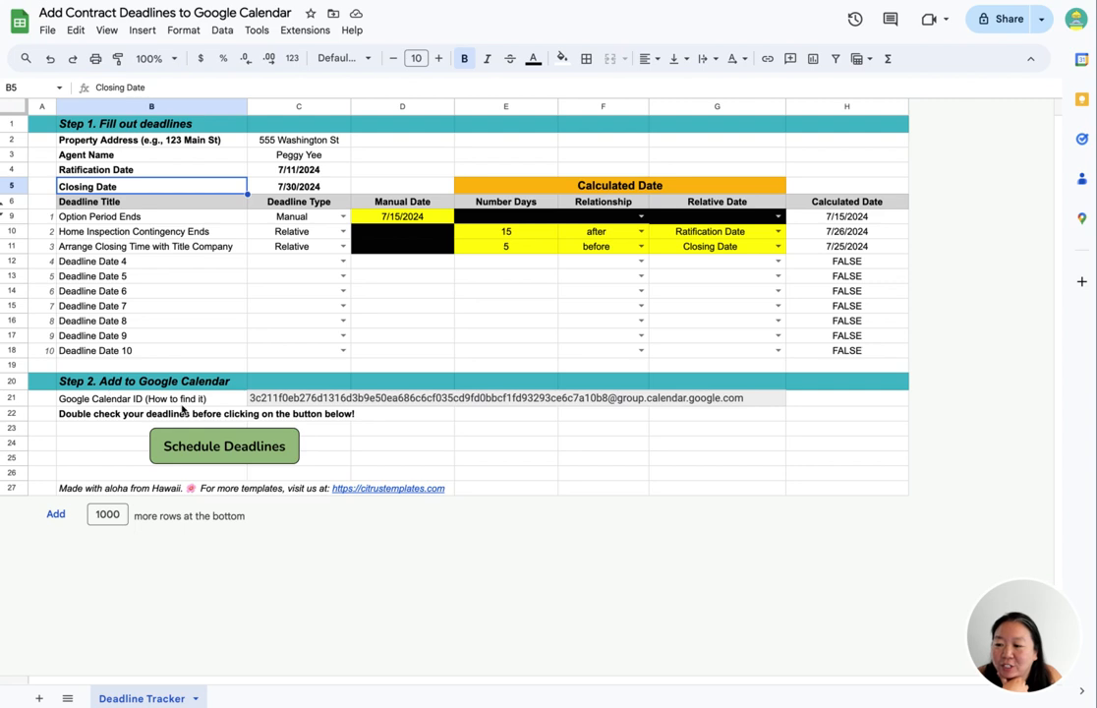
pyautogui.click(123, 401)
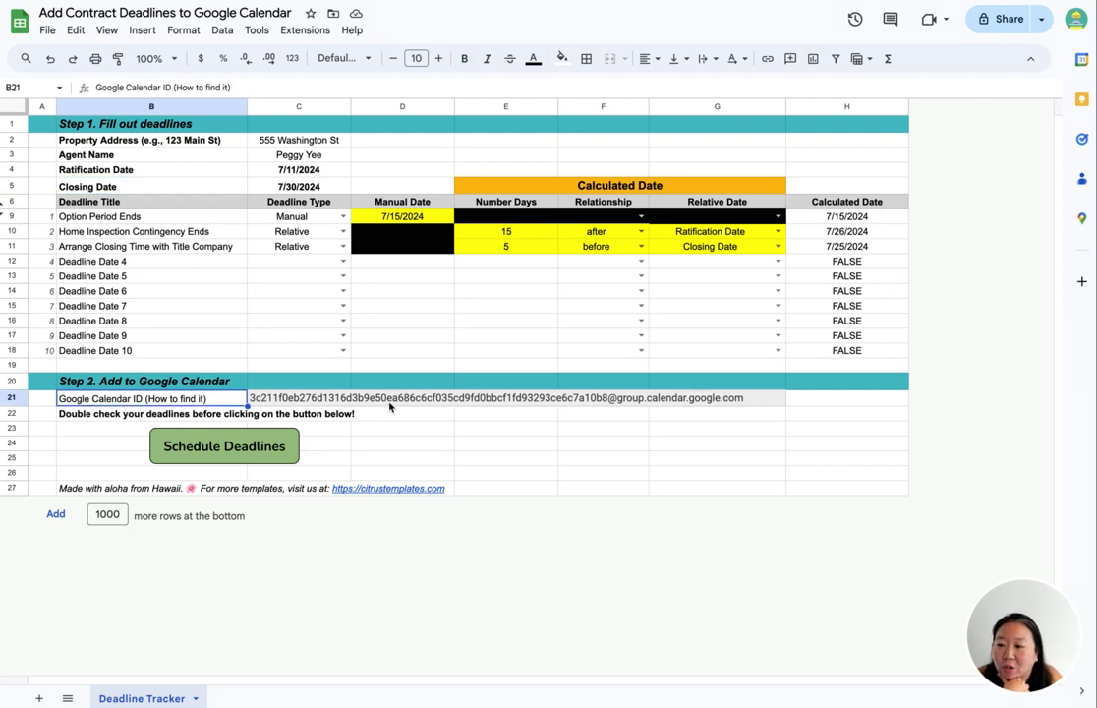
pyautogui.moveTo(389, 406)
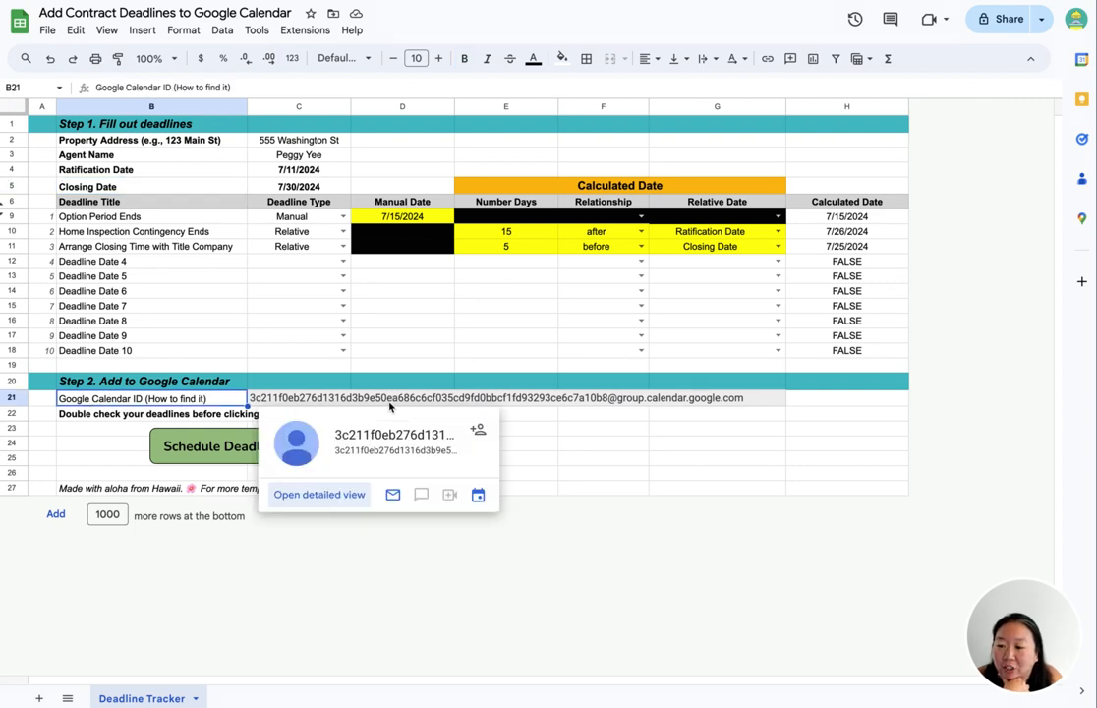
pyautogui.click(637, 448)
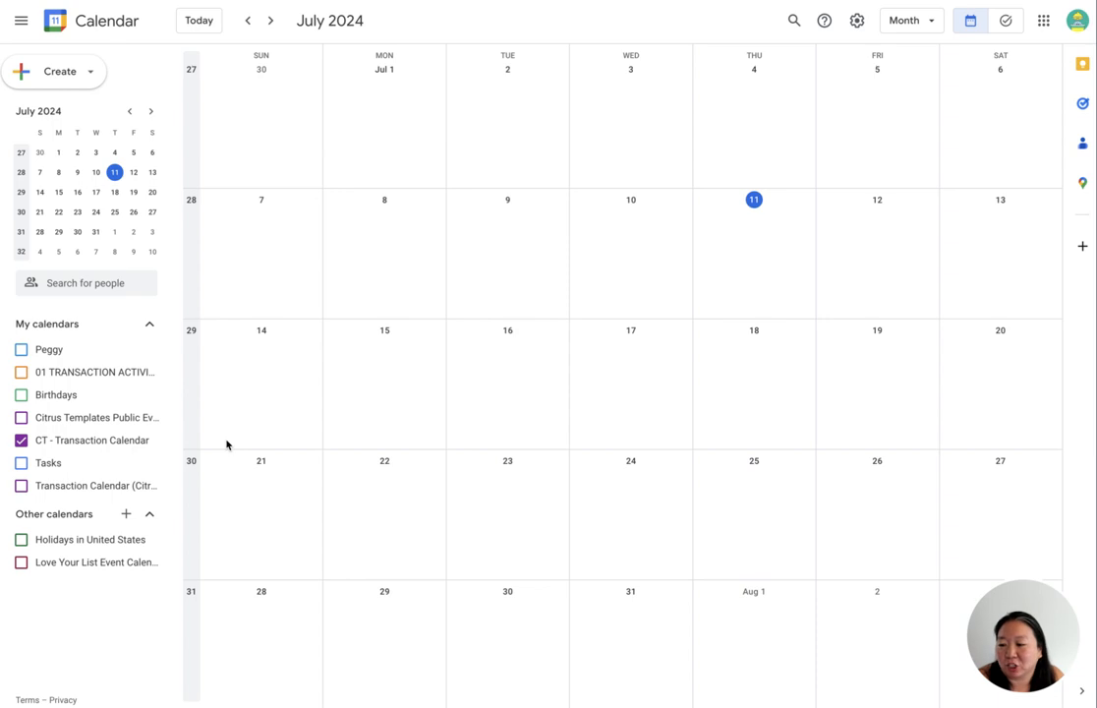
# - Open the settings of the CT - Transaction Calendar and select its Calendar ID
pyautogui.click(149, 444)
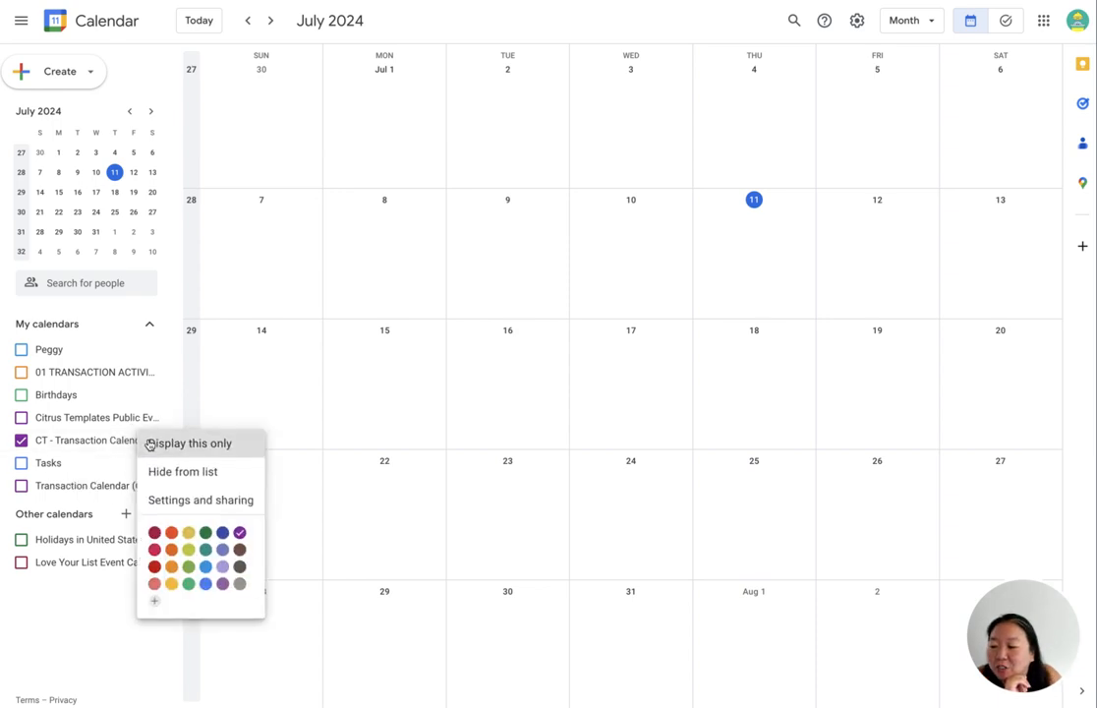
pyautogui.click(175, 501)
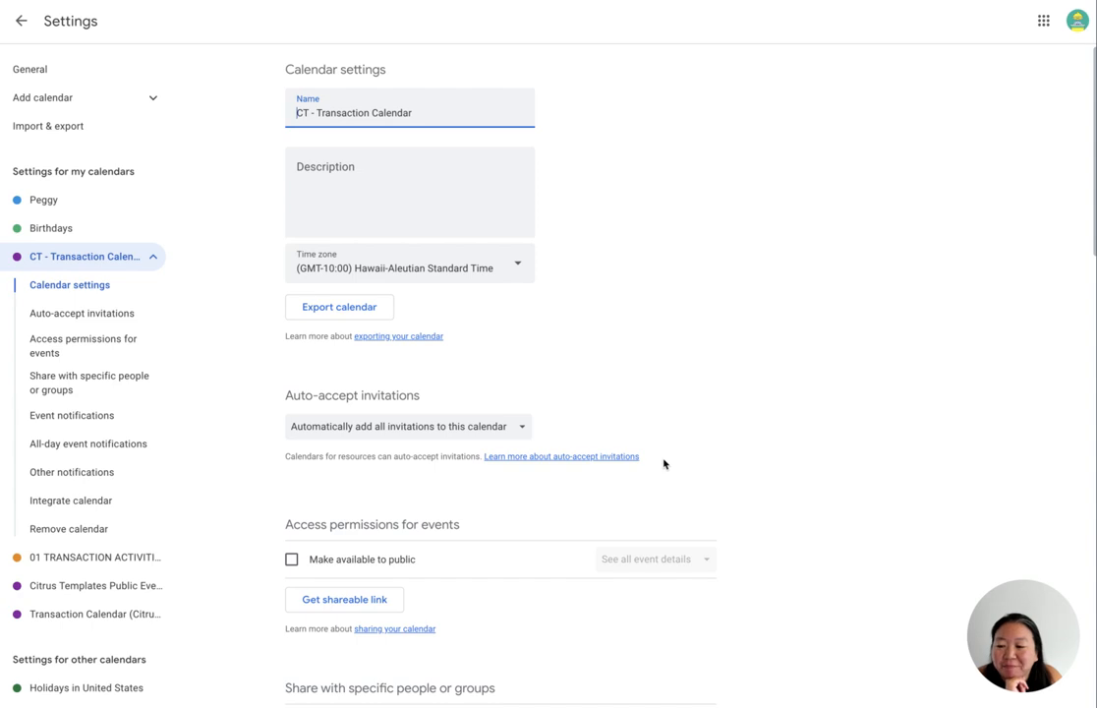
pyautogui.scroll(-12, 649, 467)
pyautogui.scroll(-2, 733, 465)
pyautogui.scroll(3, 730, 460)
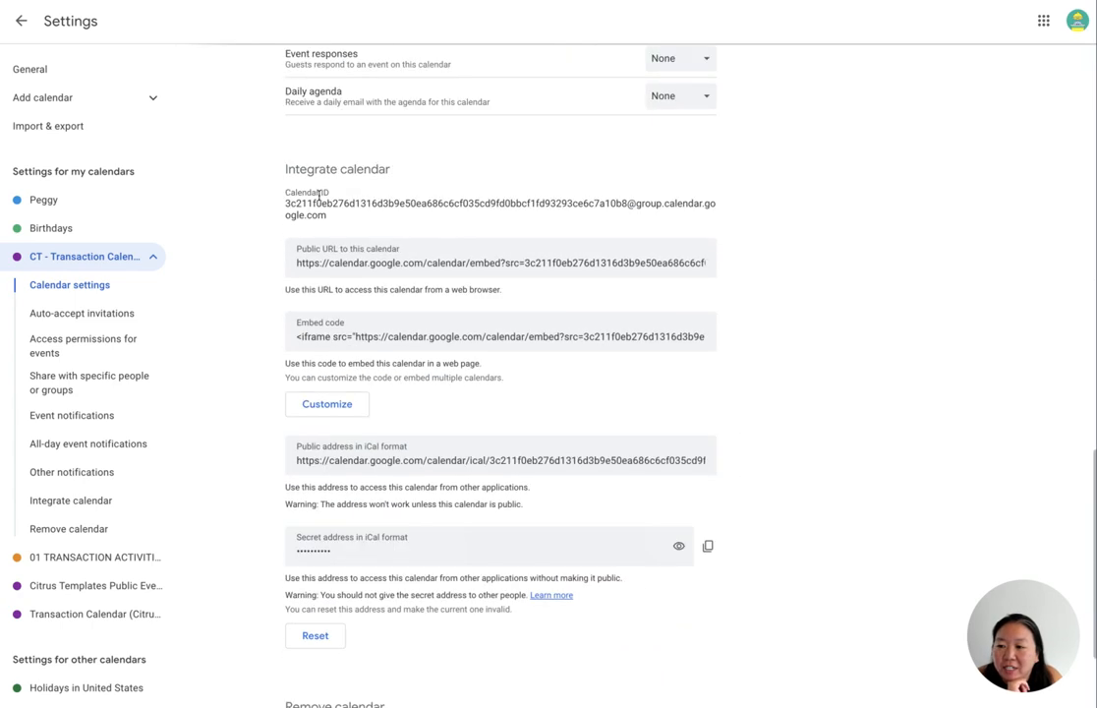
pyautogui.moveTo(287, 203); pyautogui.dragTo(429, 240)
pyautogui.hotkey('ctrl', 'c')
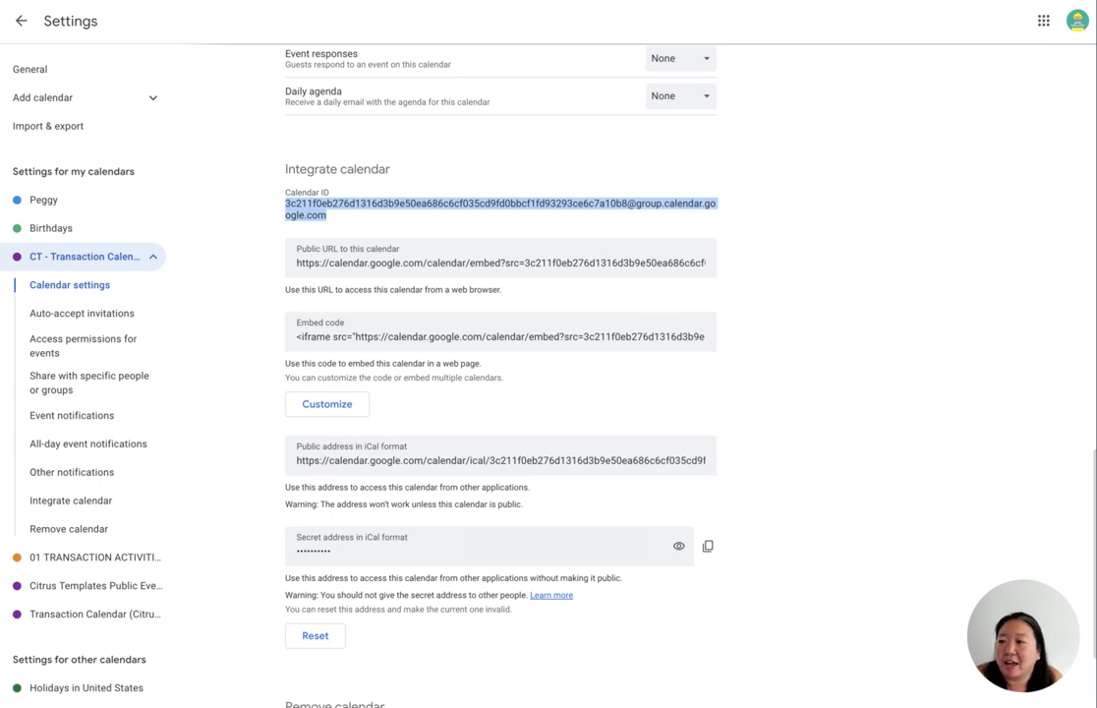
# - Paste the calendar ID into the Google Calendar ID cell of the tracker
pyautogui.hotkey('ctrl', 'shift', 'Tab')
pyautogui.click(300, 400)
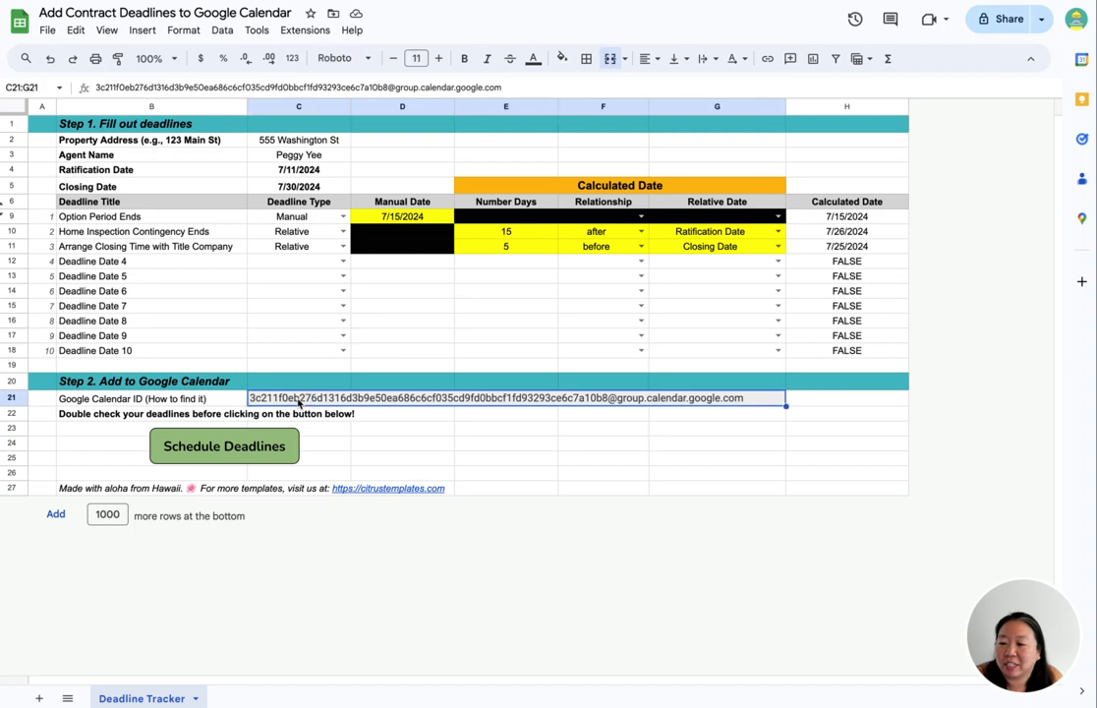
pyautogui.hotkey('ctrl', 'v')
pyautogui.click(483, 413)
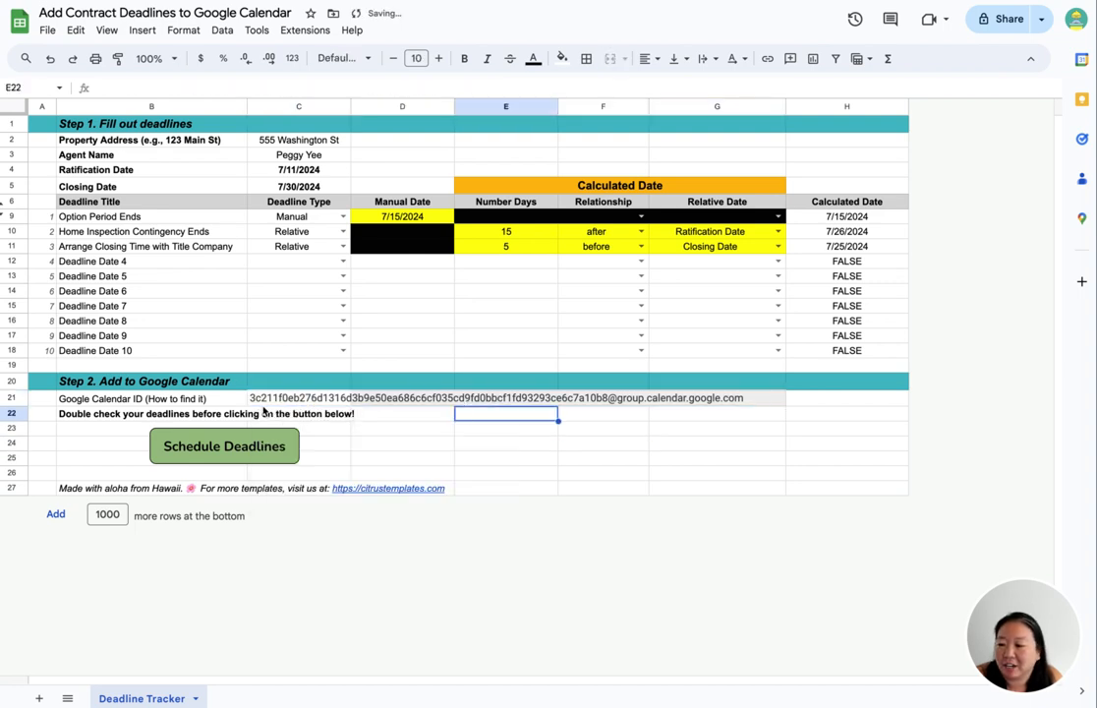
pyautogui.click(283, 399)
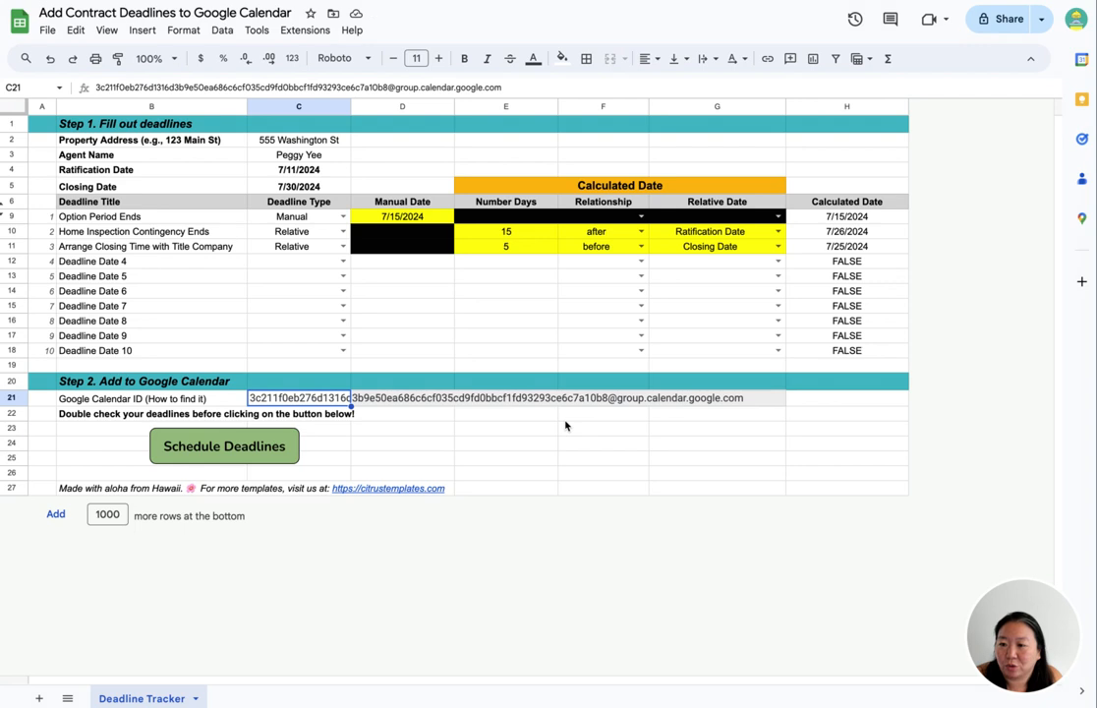
pyautogui.click(426, 430)
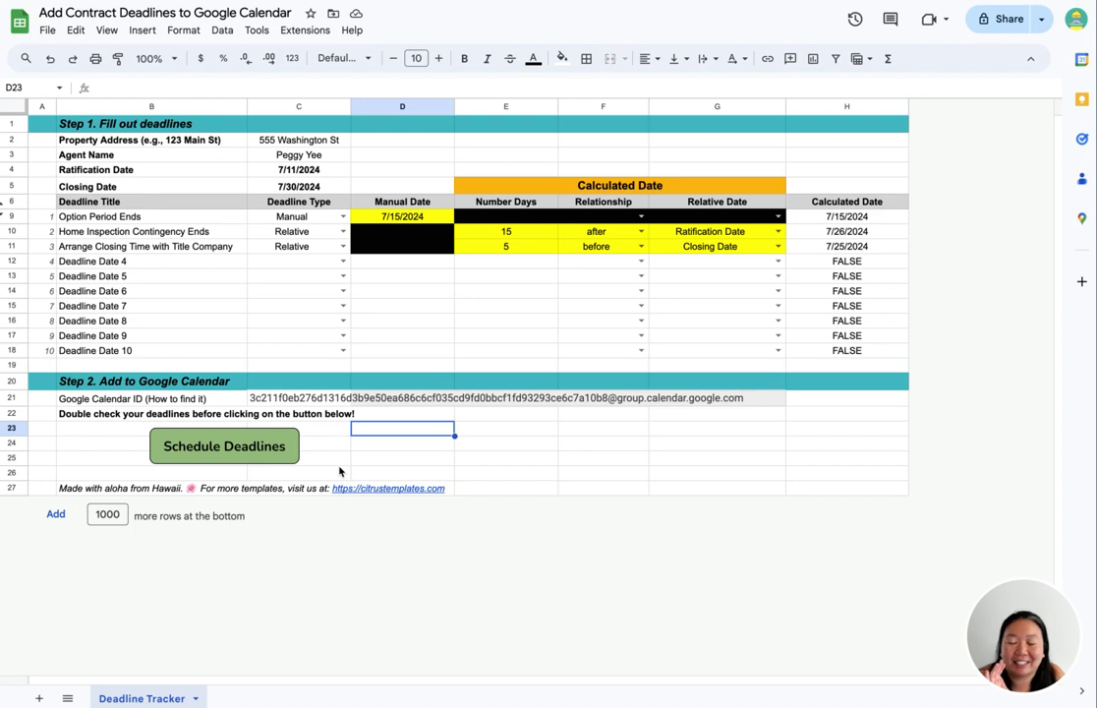
# - Inspect the formulas in the calculated date cells of the three deadlines
pyautogui.click(877, 221)
pyautogui.moveTo(877, 224); pyautogui.dragTo(878, 248)
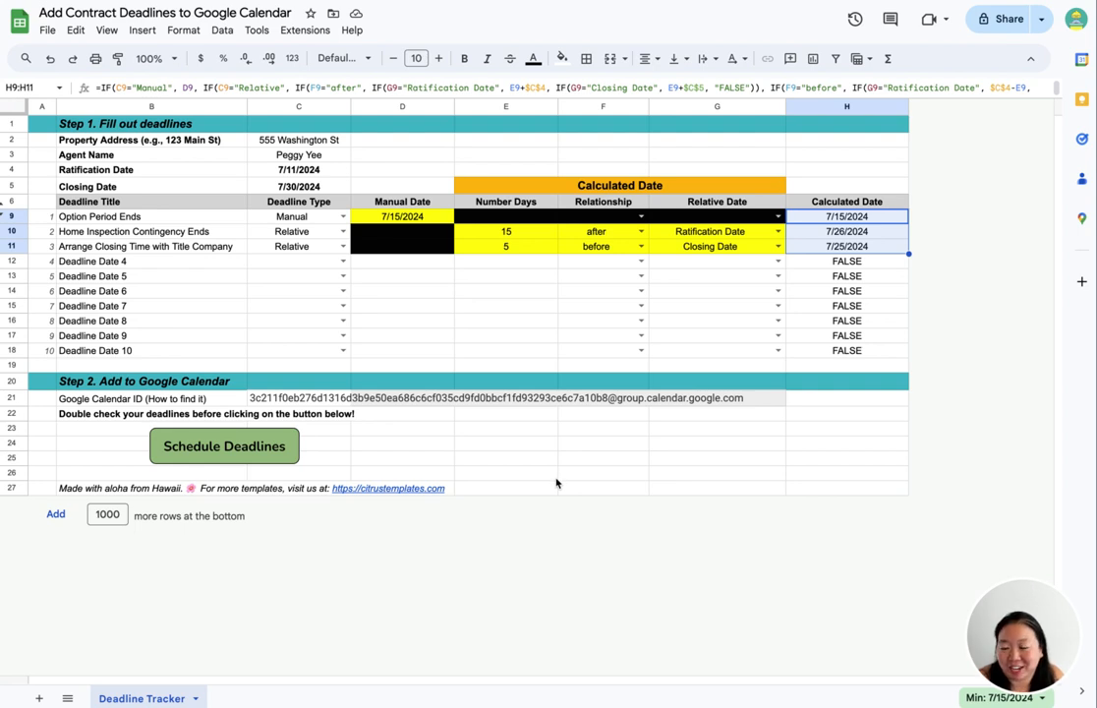
pyautogui.click(596, 307)
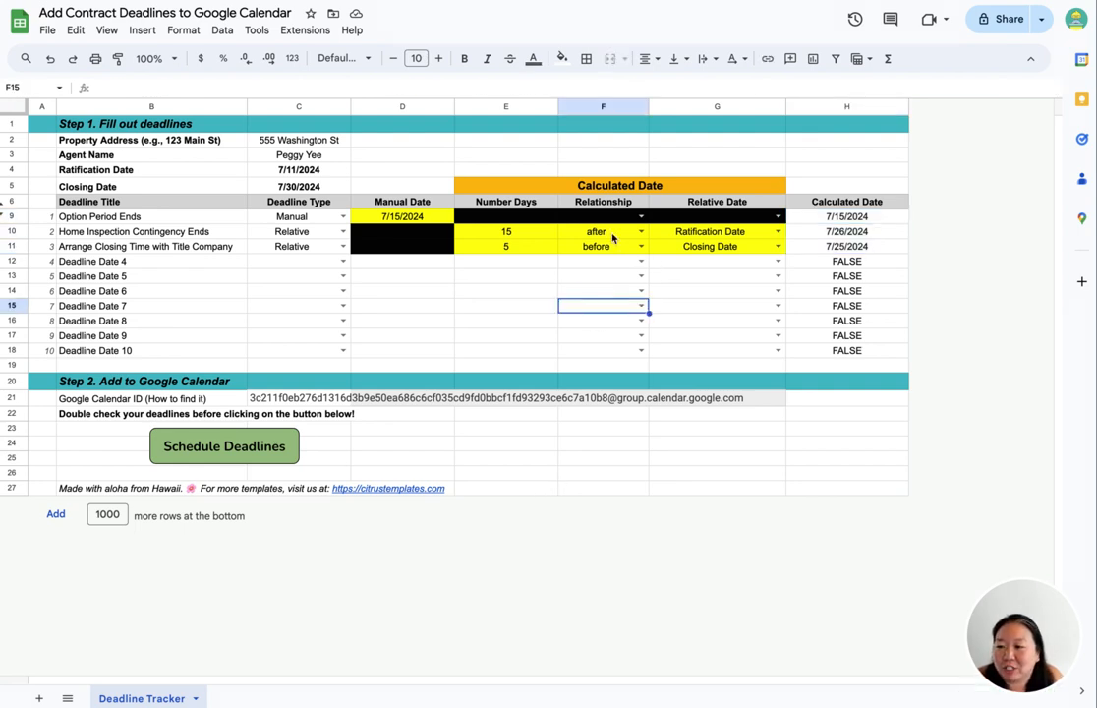
# - Run Schedule Deadlines and authorize the script with the Google account, proceeding past the unverified-app warning and allowing access
pyautogui.click(234, 456)
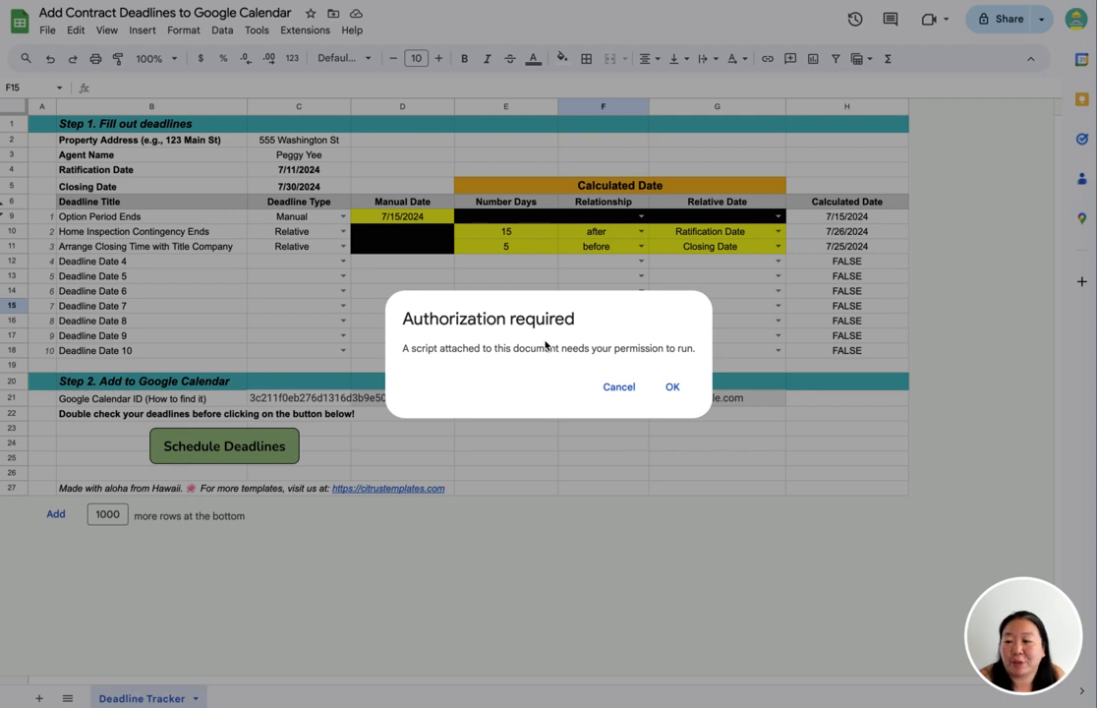
pyautogui.click(674, 388)
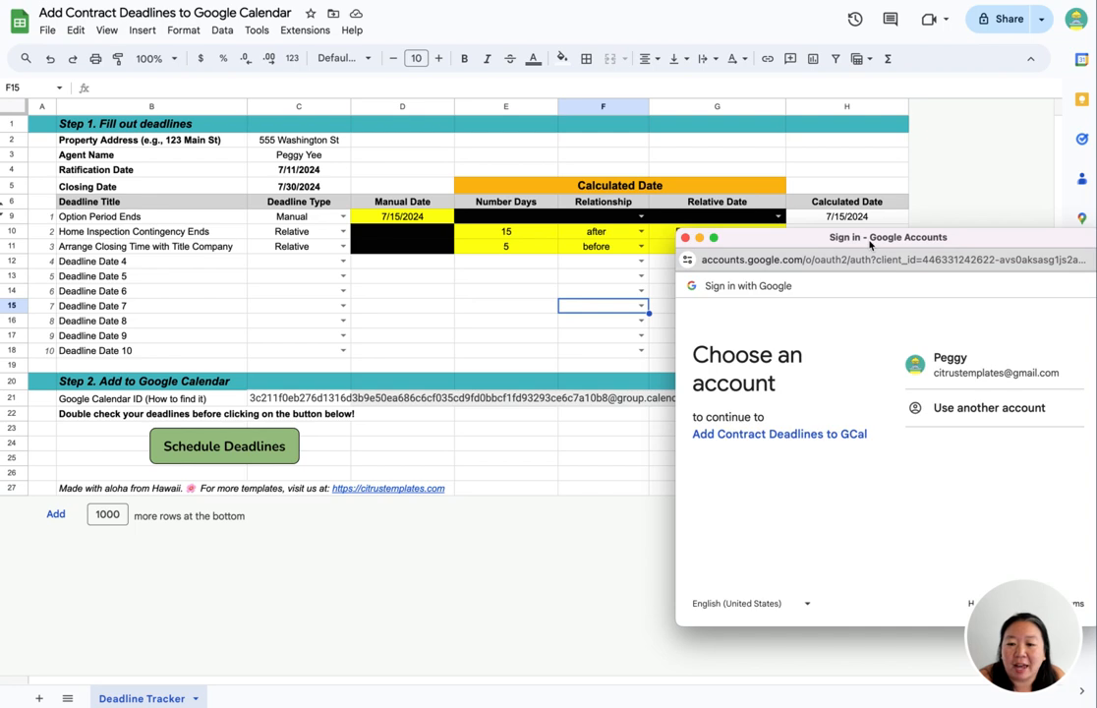
pyautogui.click(974, 374)
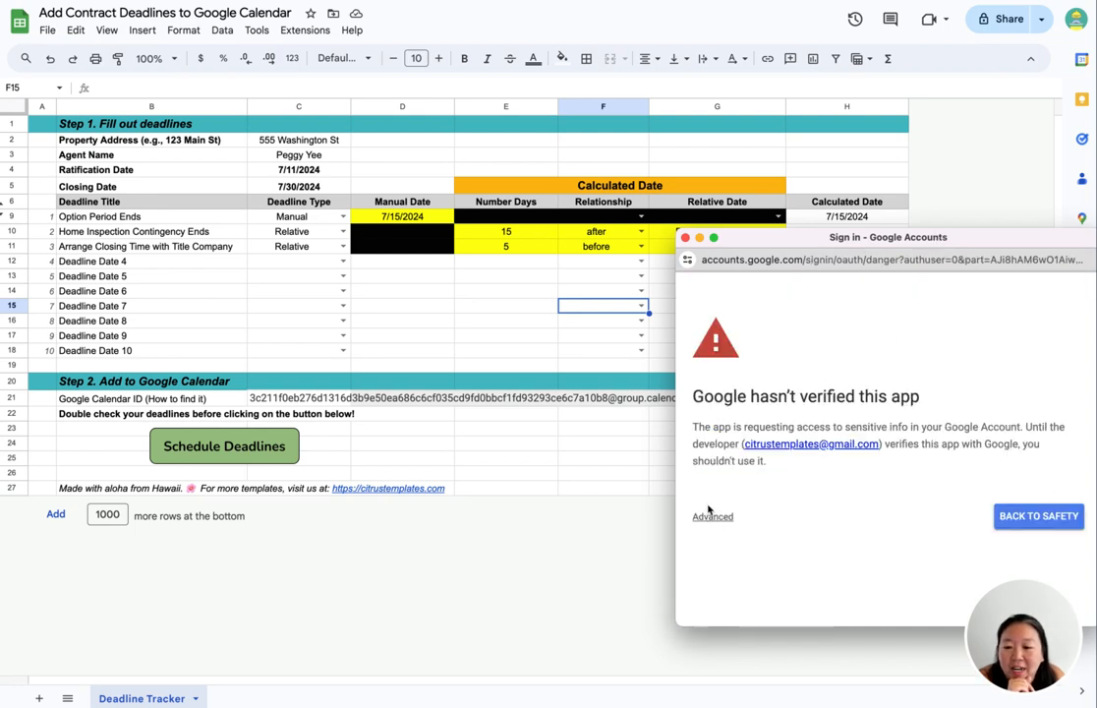
pyautogui.click(712, 517)
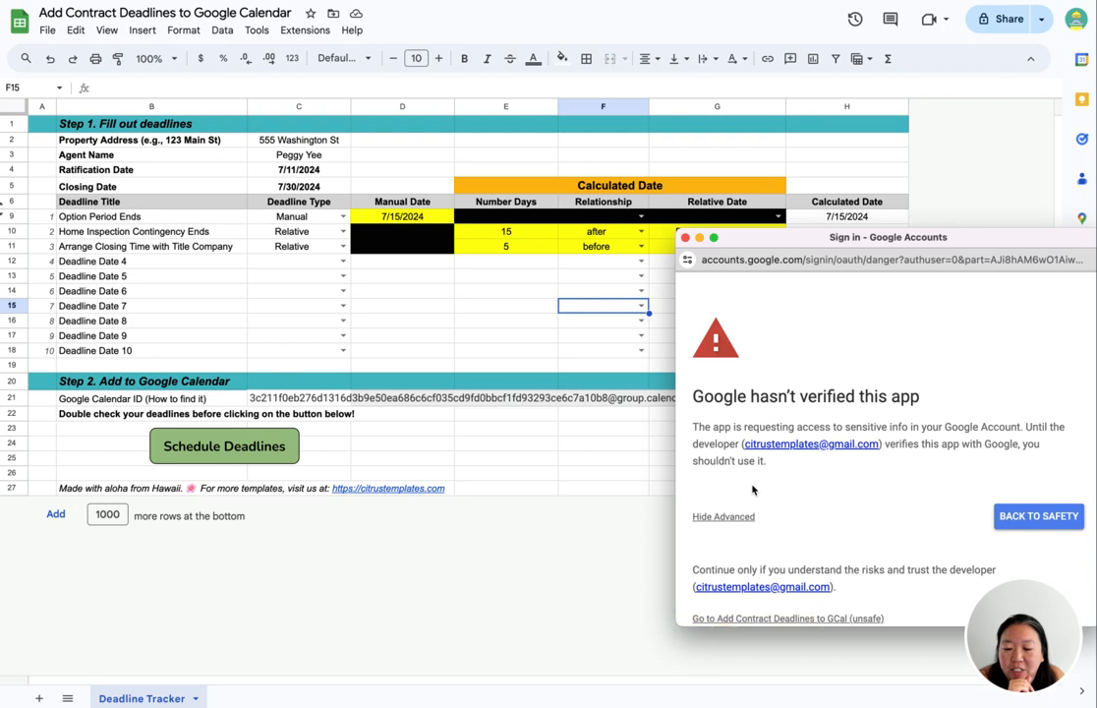
pyautogui.scroll(-1, 747, 491)
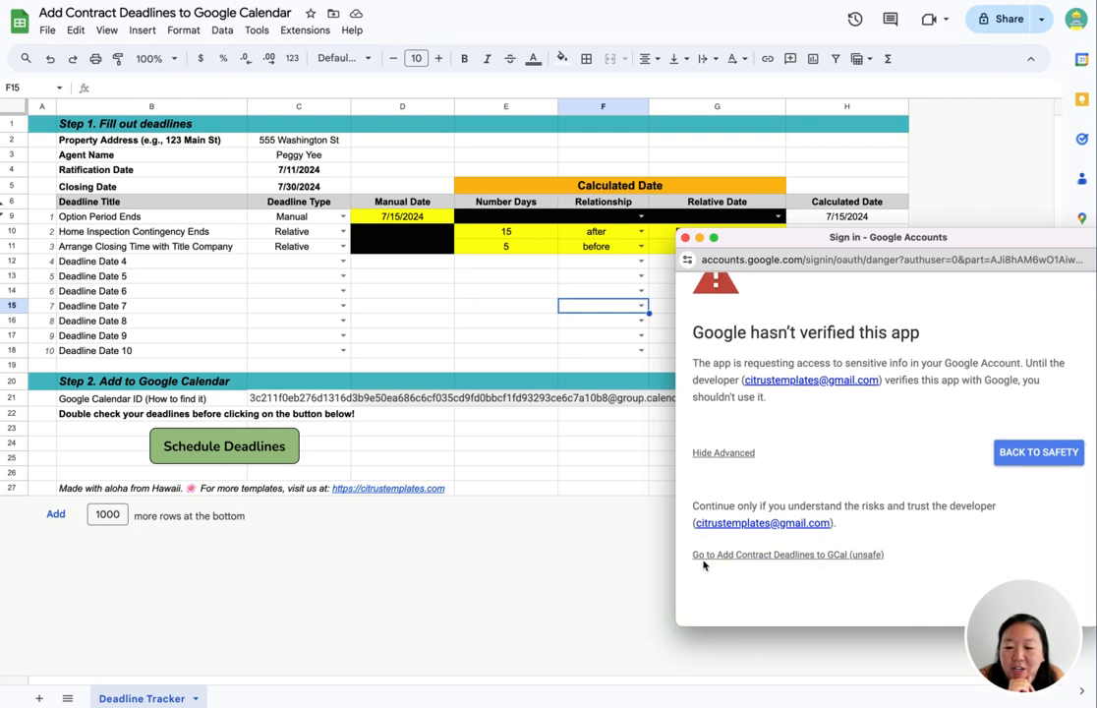
pyautogui.click(775, 557)
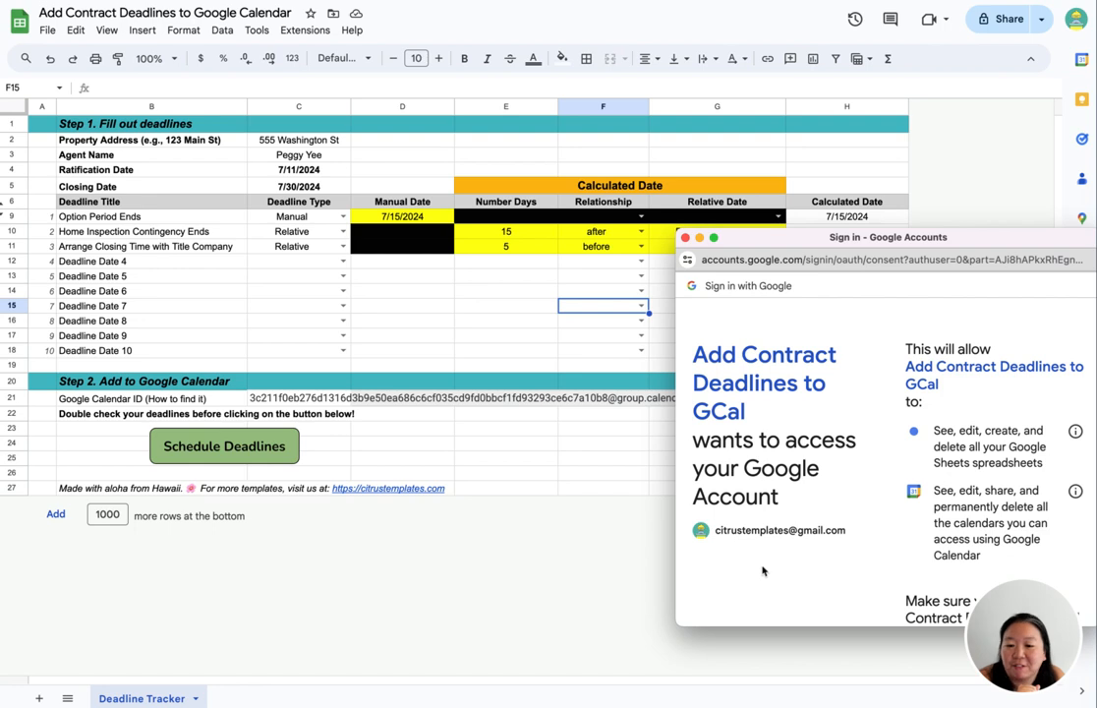
pyautogui.scroll(-5, 874, 515)
pyautogui.moveTo(915, 236); pyautogui.dragTo(853, 146)
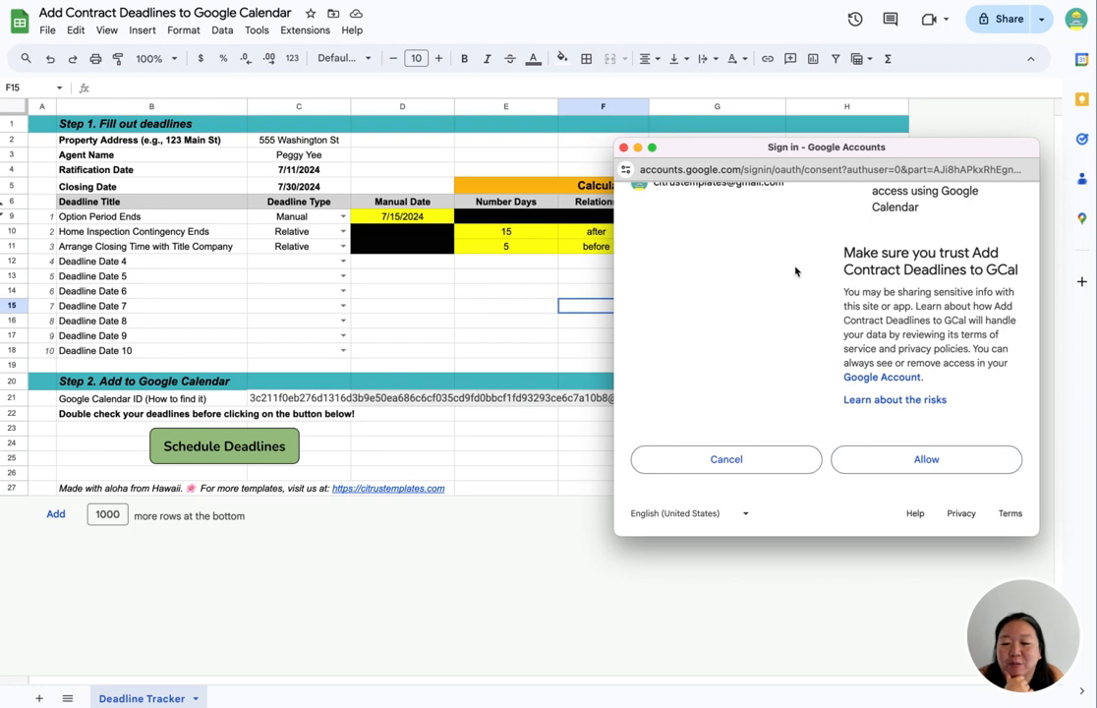
pyautogui.scroll(5, 691, 312)
pyautogui.scroll(-5, 979, 343)
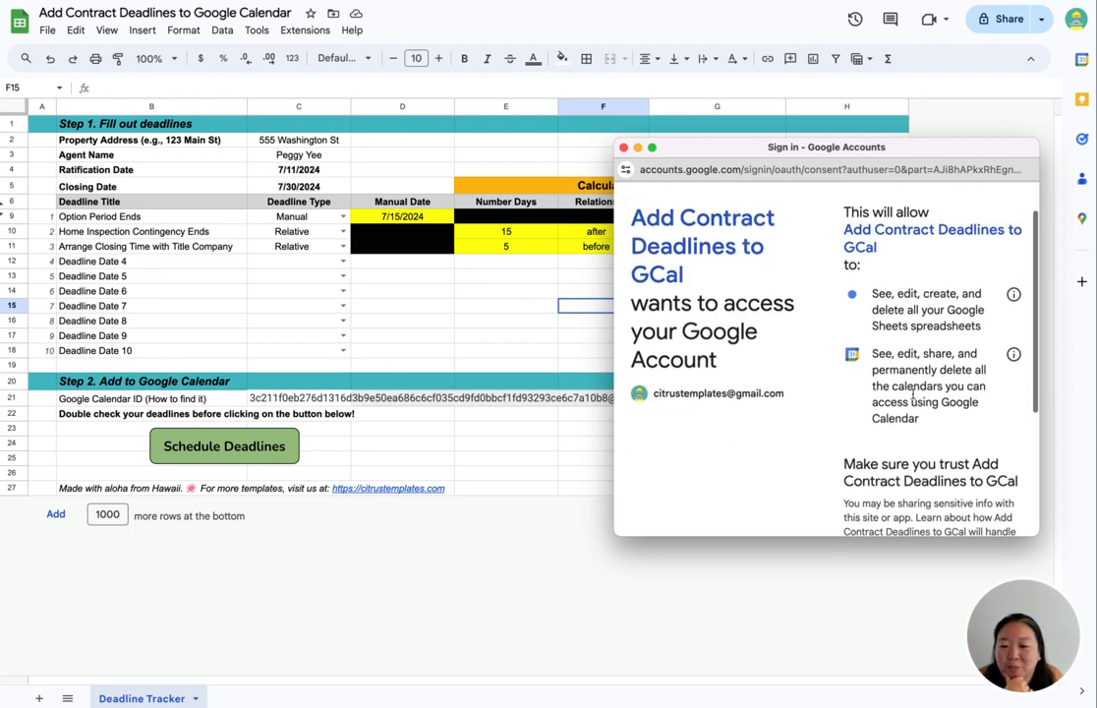
pyautogui.click(940, 467)
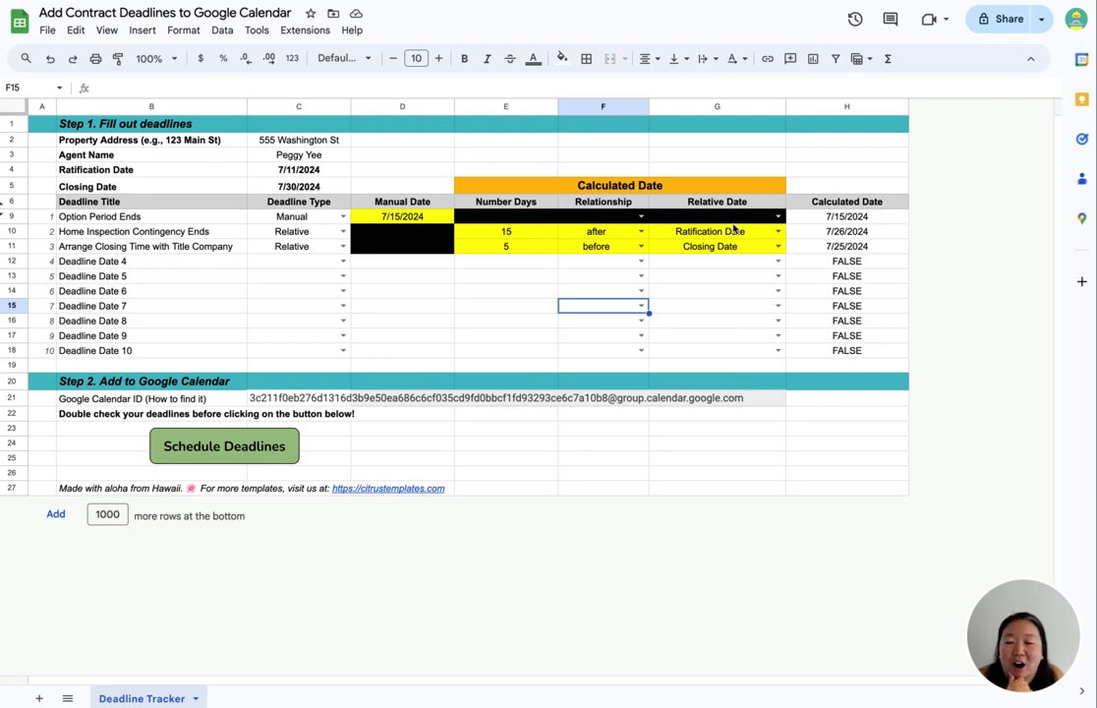
# - Run Schedule Deadlines again to add the deadlines, then return to the calendar's month view
pyautogui.click(269, 453)
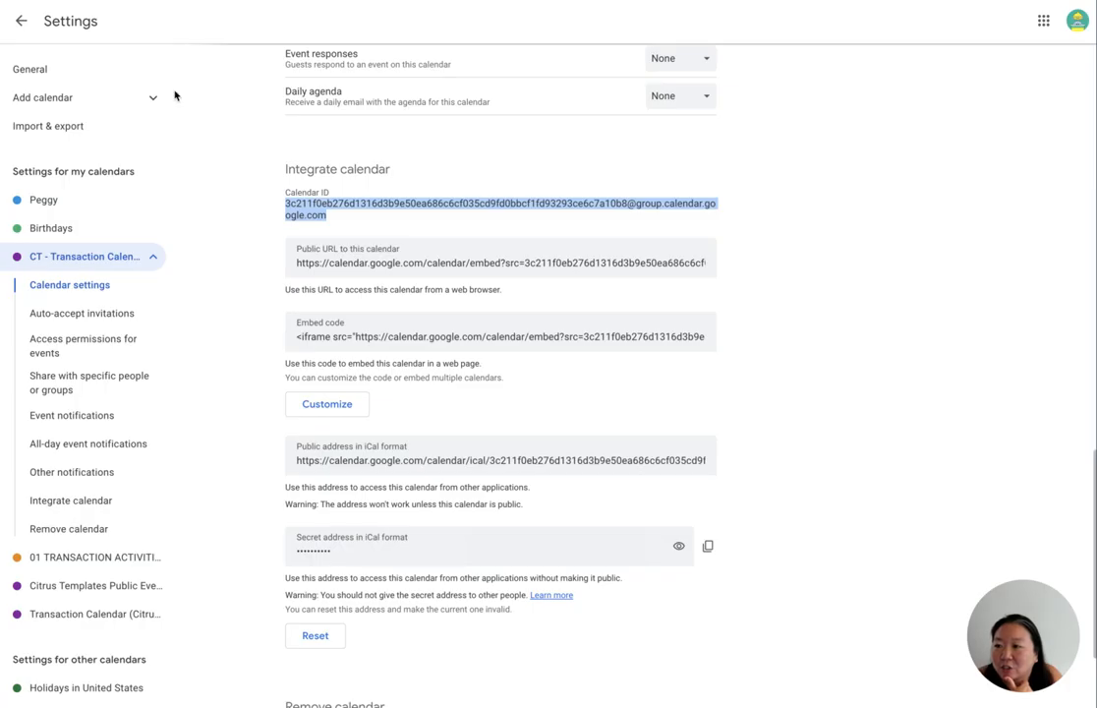
pyautogui.click(21, 21)
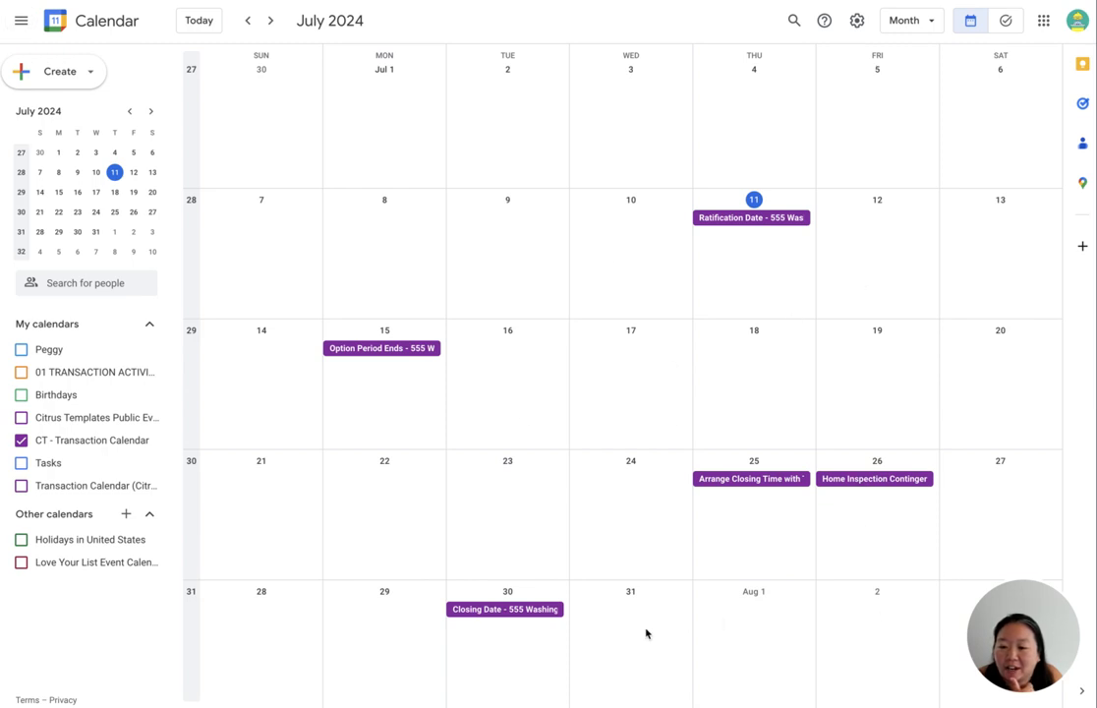
# - Open the Ratification Date and Option Period Ends events to check their details
pyautogui.click(797, 219)
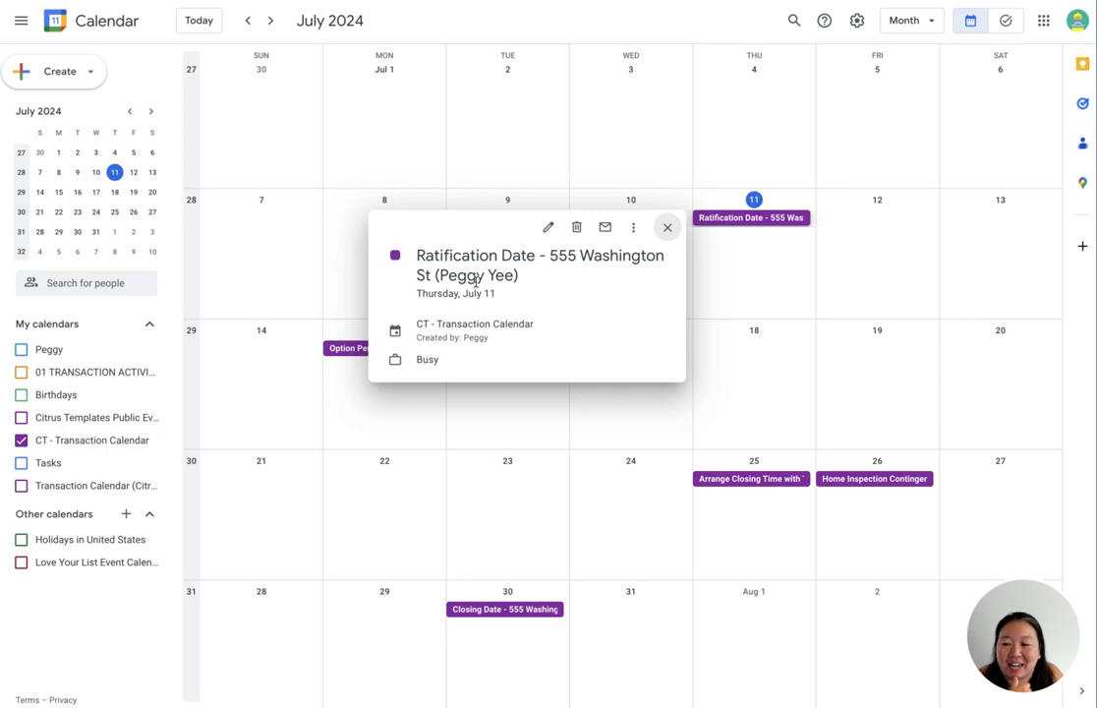
pyautogui.click(669, 229)
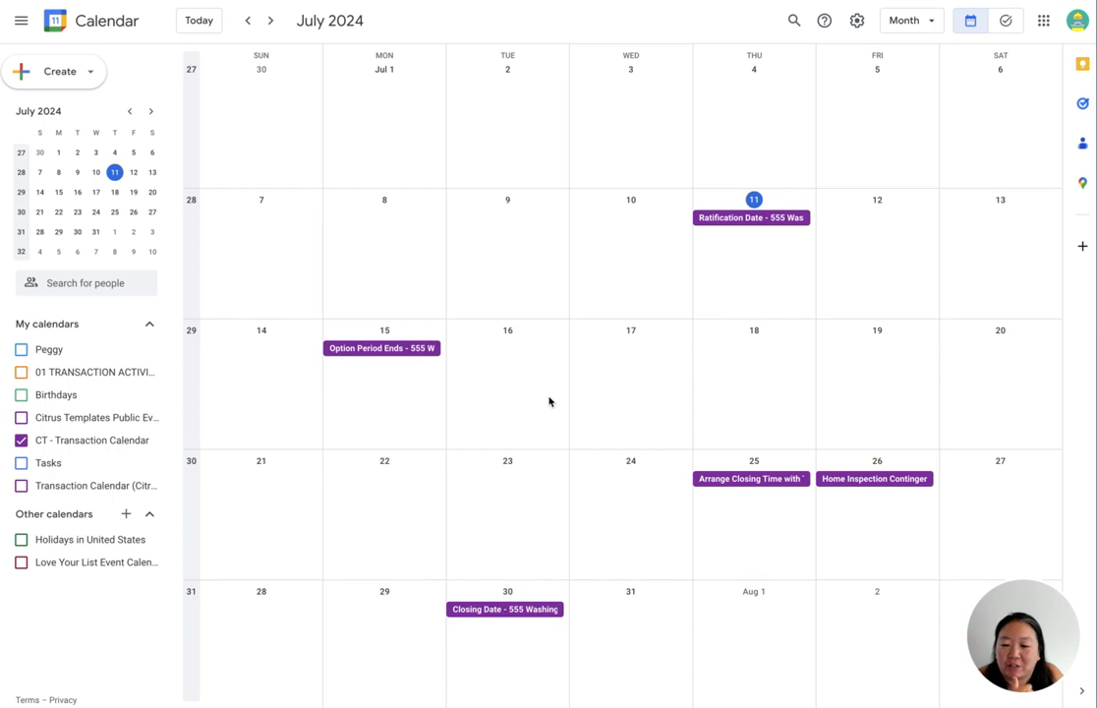
pyautogui.click(390, 355)
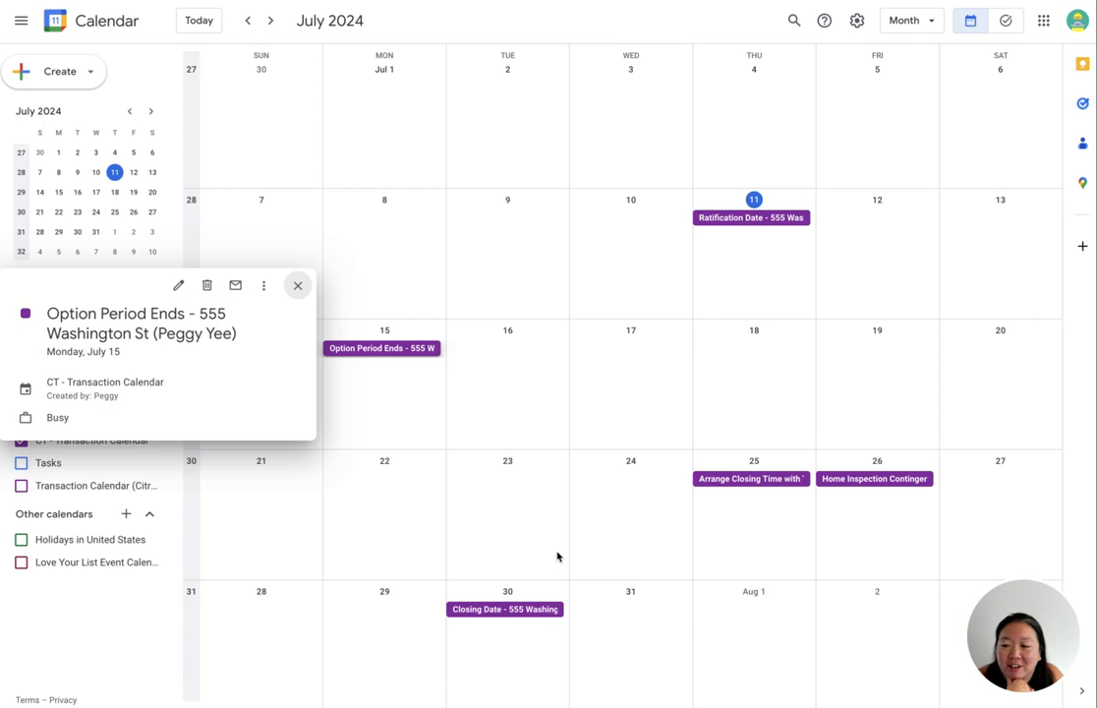
pyautogui.click(506, 481)
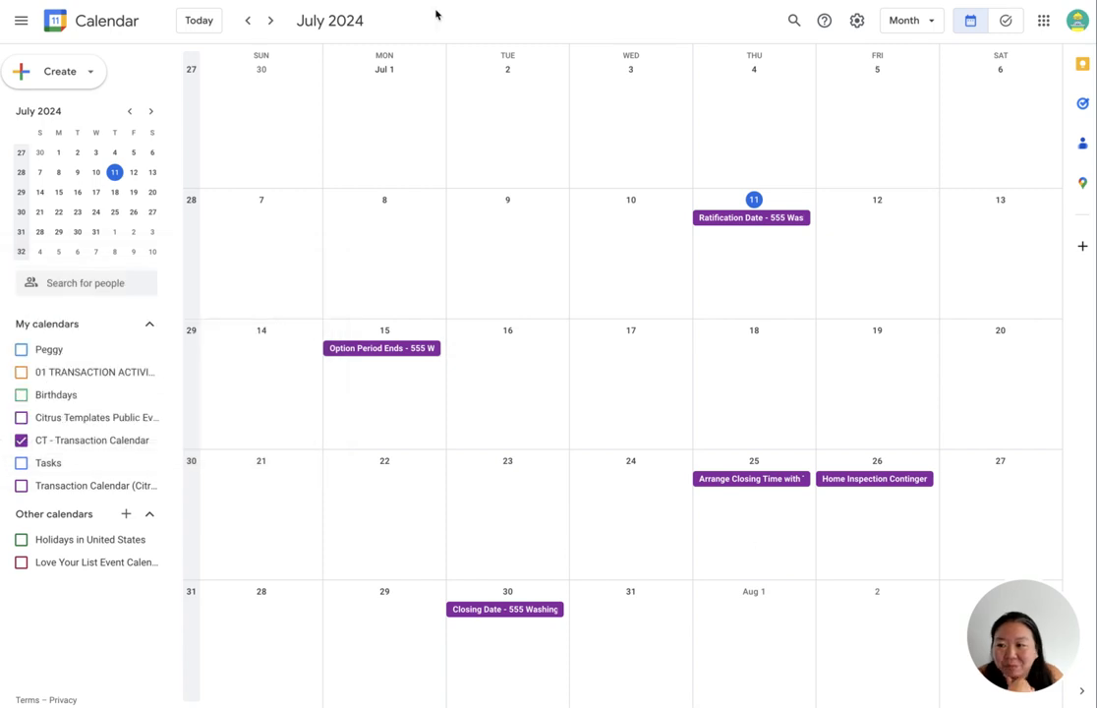